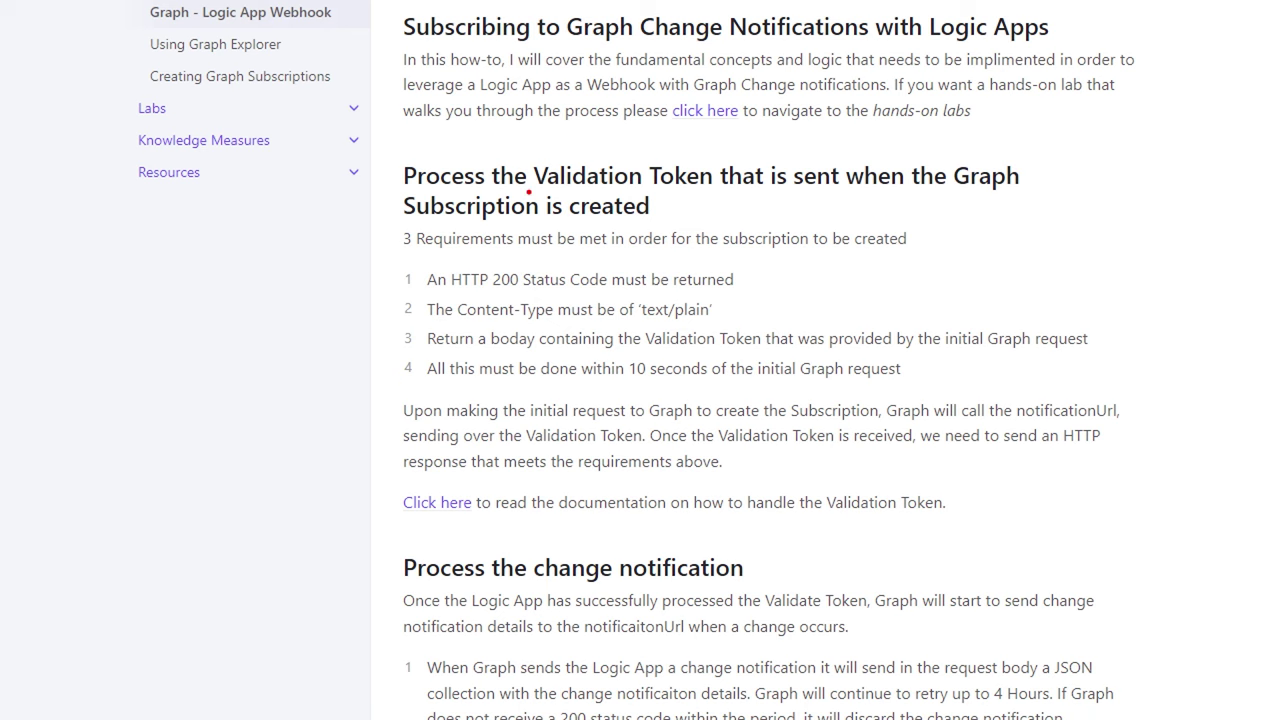
pyautogui.moveTo(528, 192); pyautogui.dragTo(765, 184)
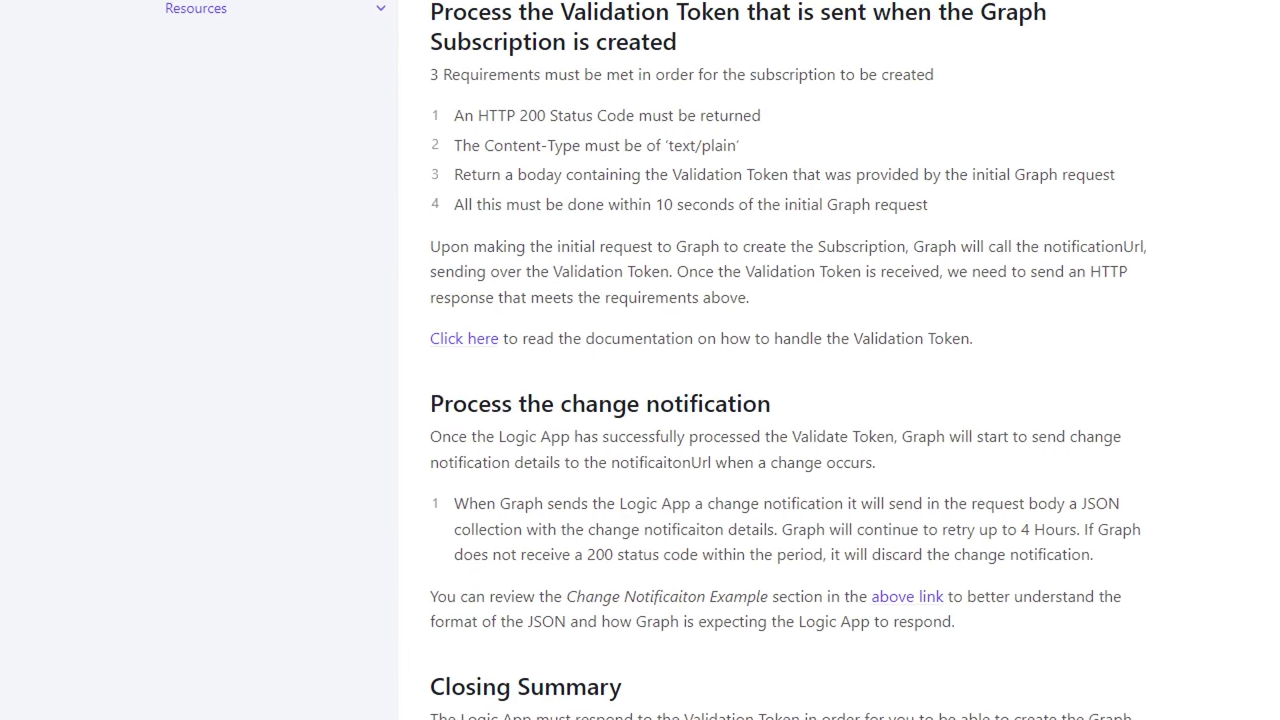
pyautogui.moveTo(567, 395); pyautogui.dragTo(760, 390)
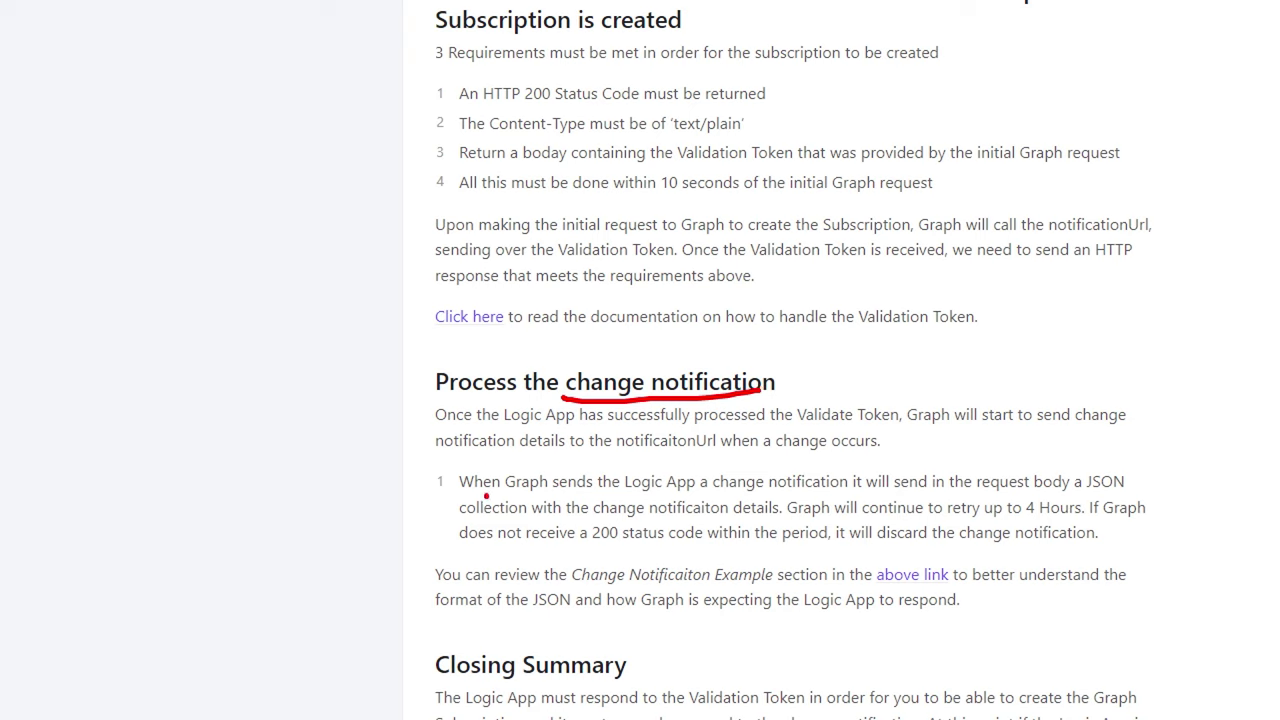
pyautogui.moveTo(486, 495); pyautogui.dragTo(851, 491)
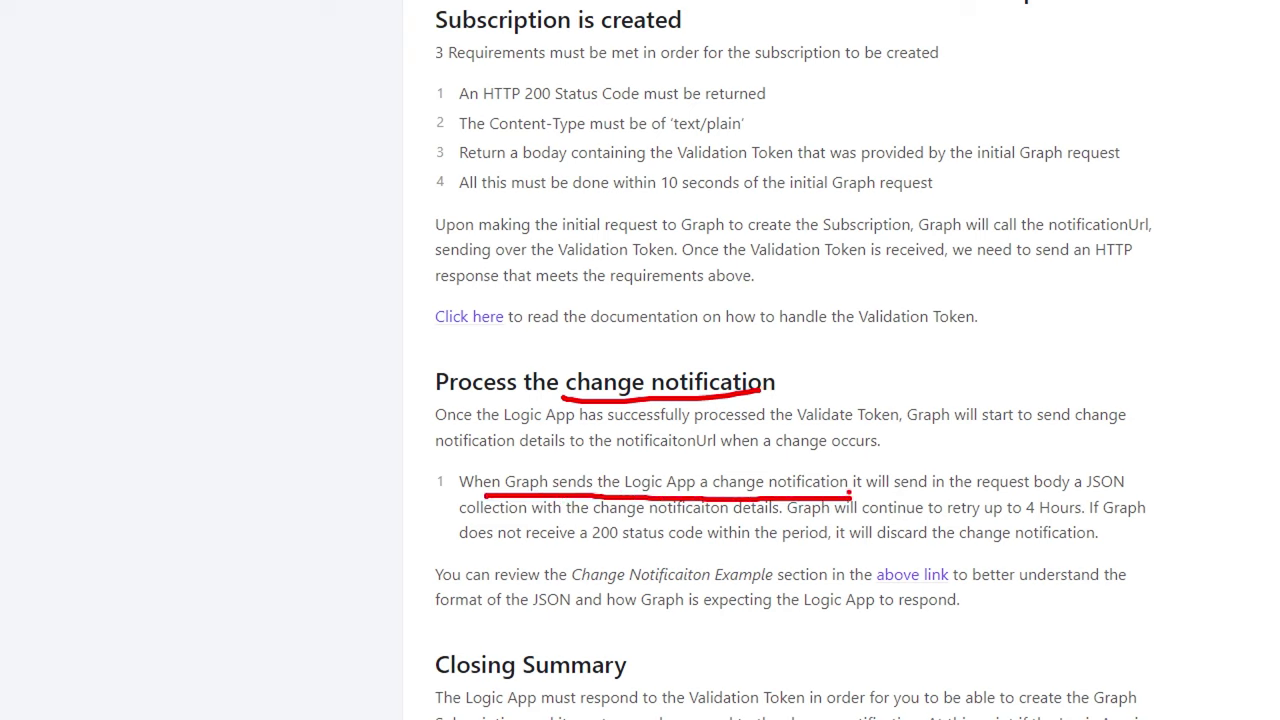
pyautogui.moveTo(972, 496); pyautogui.dragTo(1132, 491)
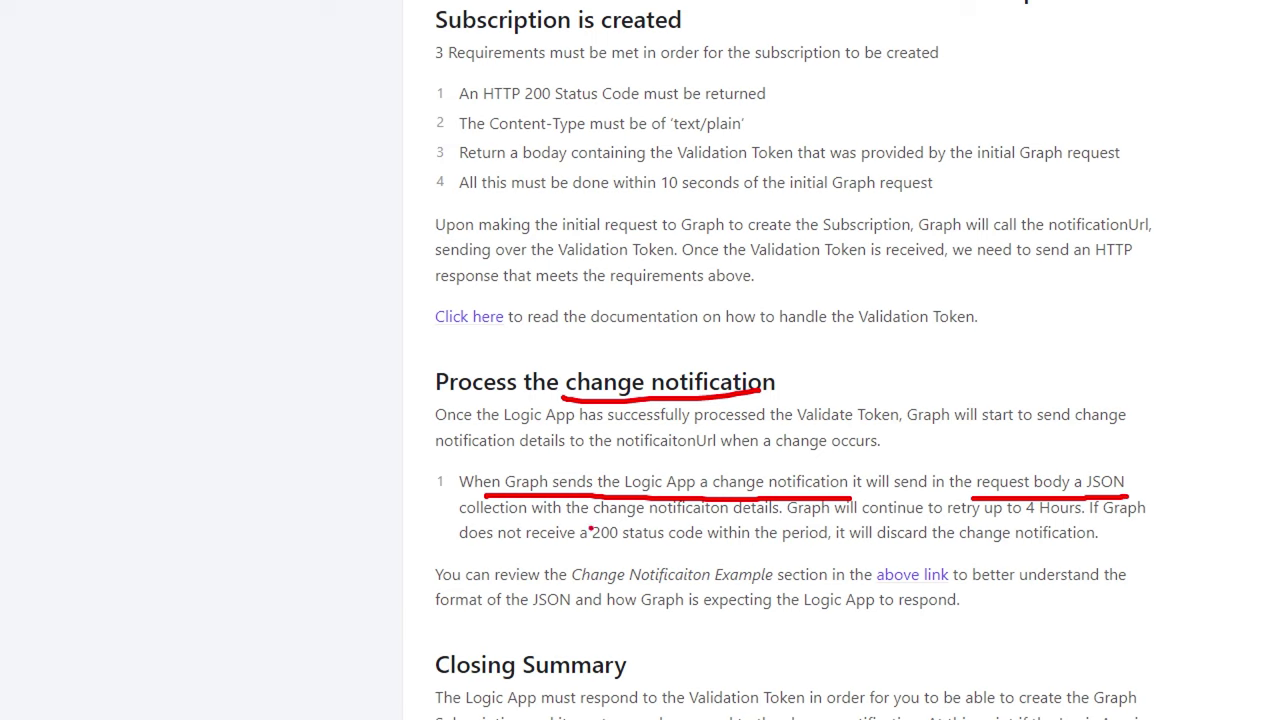
pyautogui.moveTo(944, 523)
pyautogui.mouseDown()
pyautogui.moveTo(1032, 532)
pyautogui.moveTo(1090, 518)
pyautogui.mouseUp()
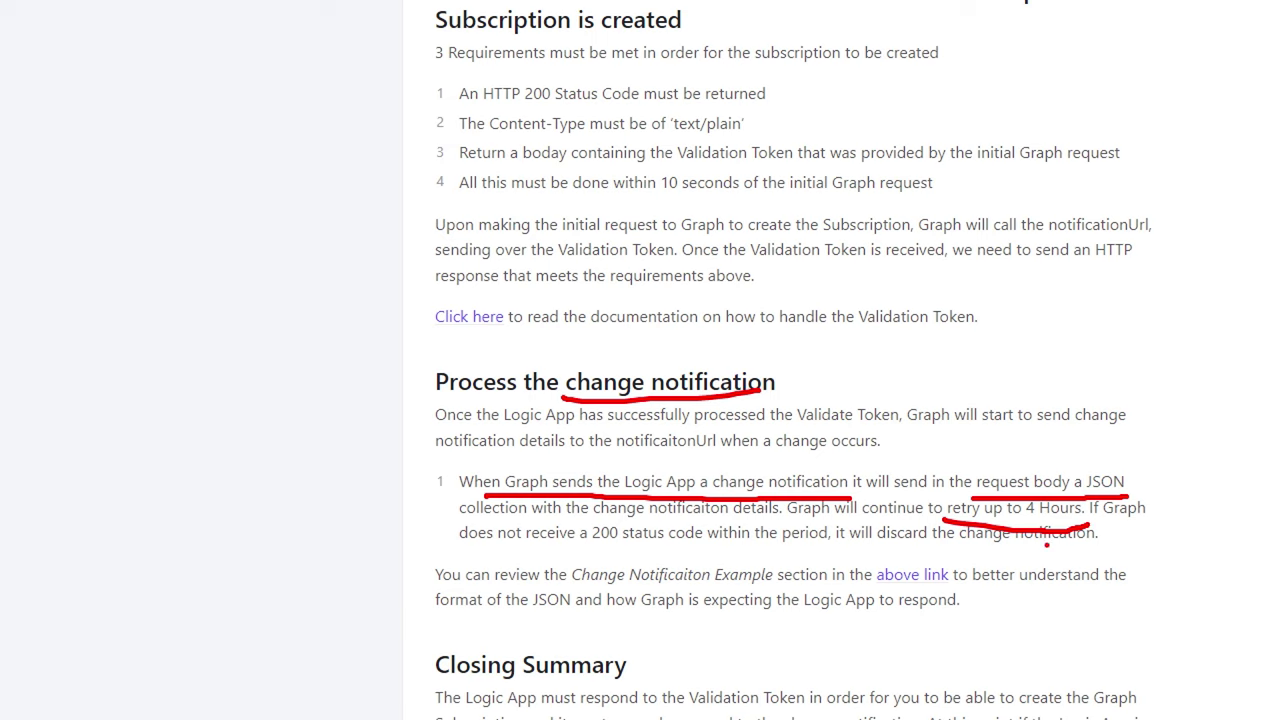
pyautogui.moveTo(840, 548); pyautogui.dragTo(1146, 549)
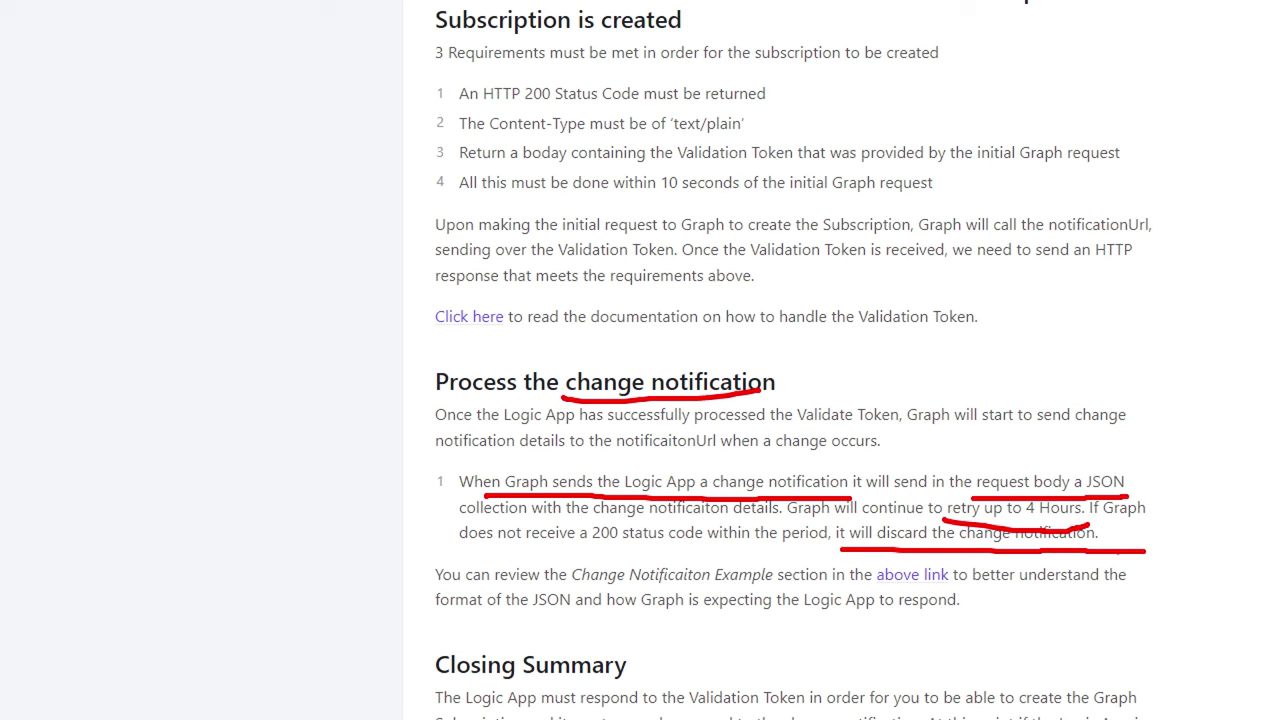
# Step: Switch to the Microsoft Learn change-notifications article and highlight the {long_id_string} placeholder in its JSON example
pyautogui.press('Escape')
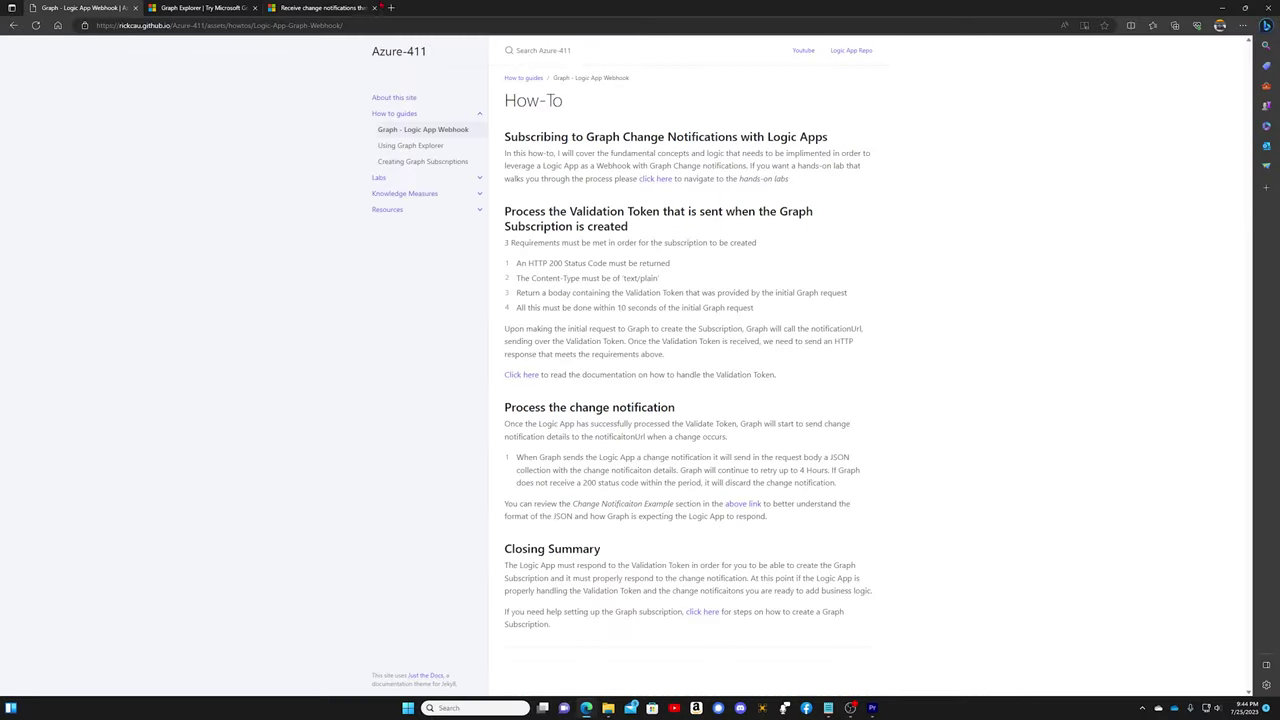
pyautogui.click(320, 8)
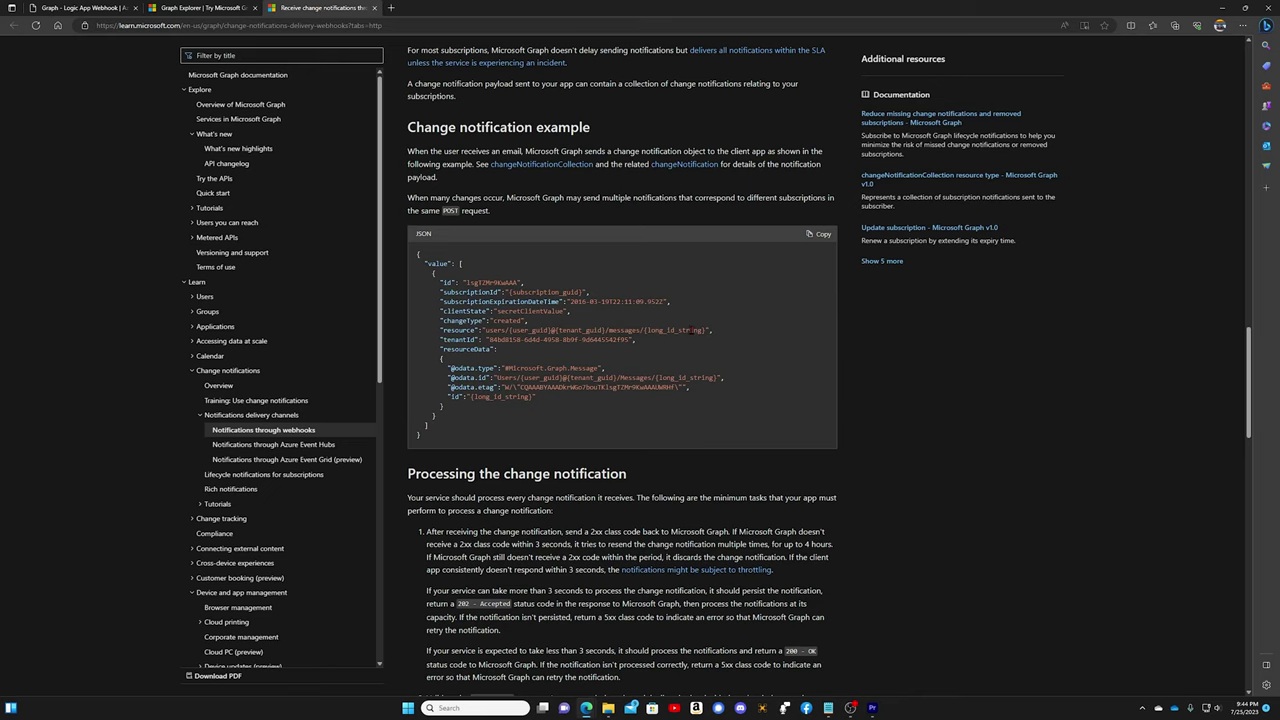
pyautogui.hotkey('ctrl', '1')
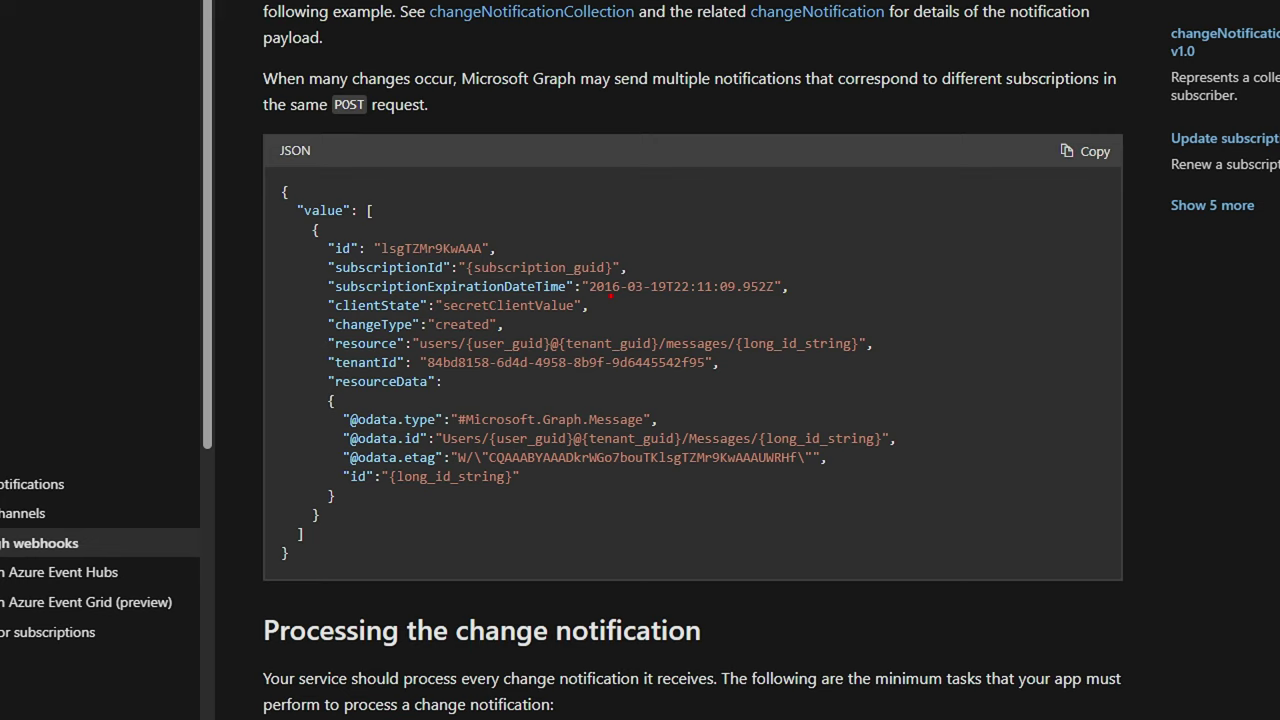
pyautogui.moveTo(384, 493); pyautogui.dragTo(519, 495)
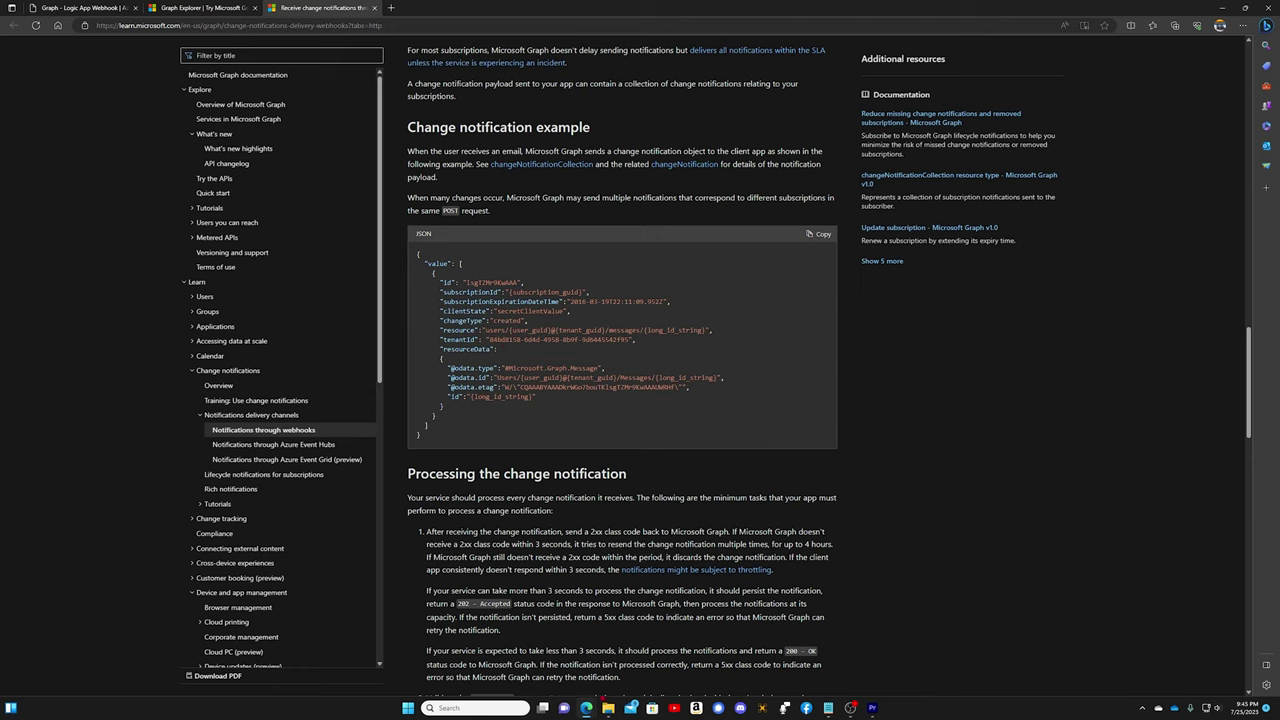
# Step: Bring Power Automate forward, select '3 GraphSubscription Working' in My flows and open it in the editor
pyautogui.moveTo(586, 706)
pyautogui.click(537, 665)
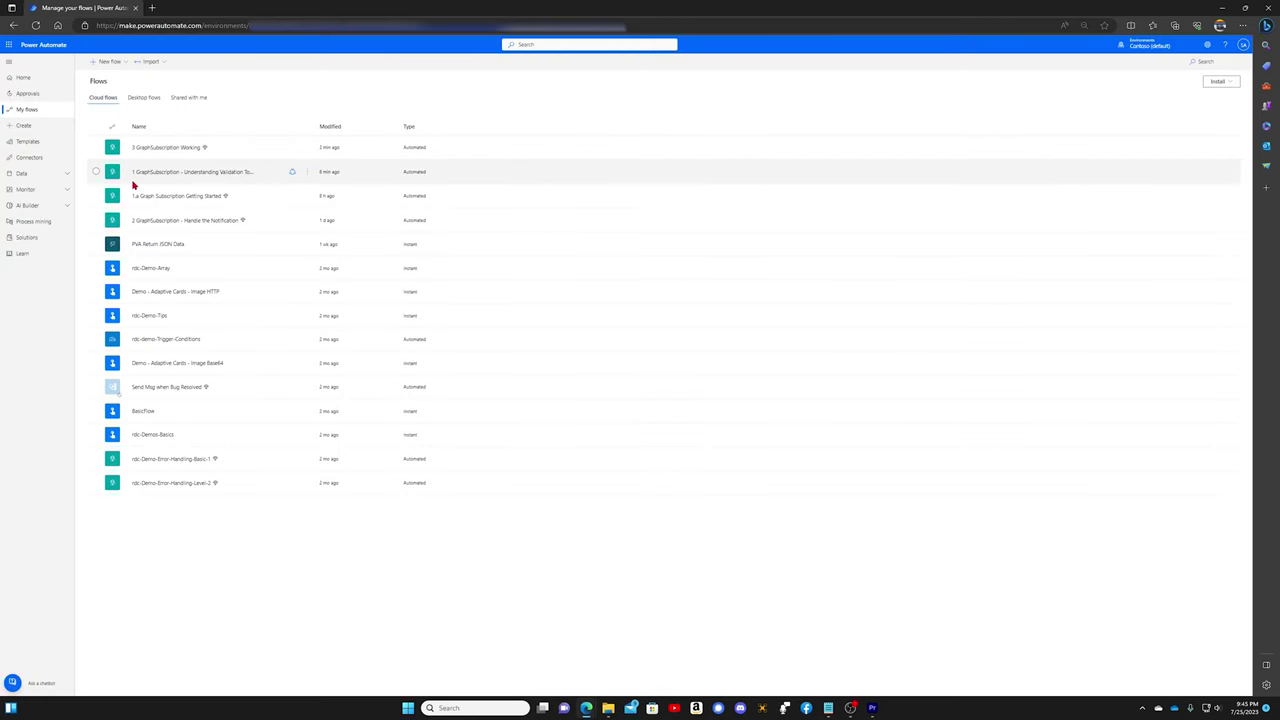
pyautogui.click(160, 148)
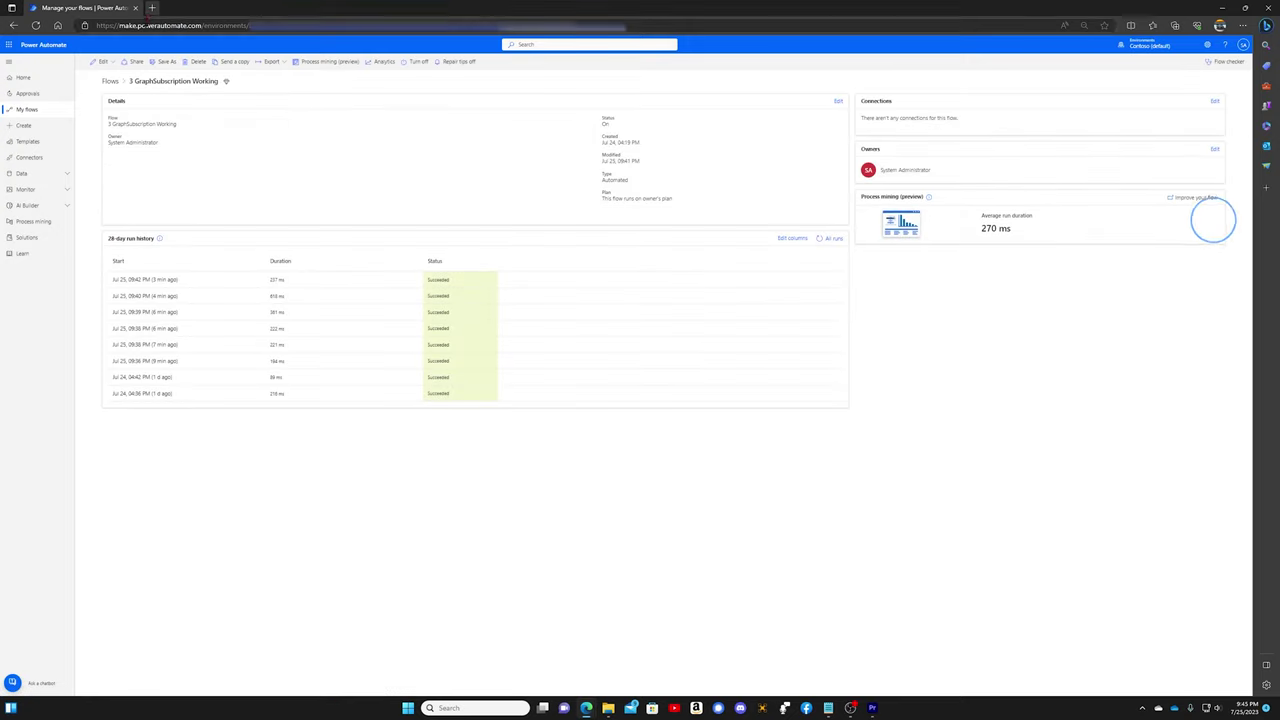
pyautogui.click(102, 61)
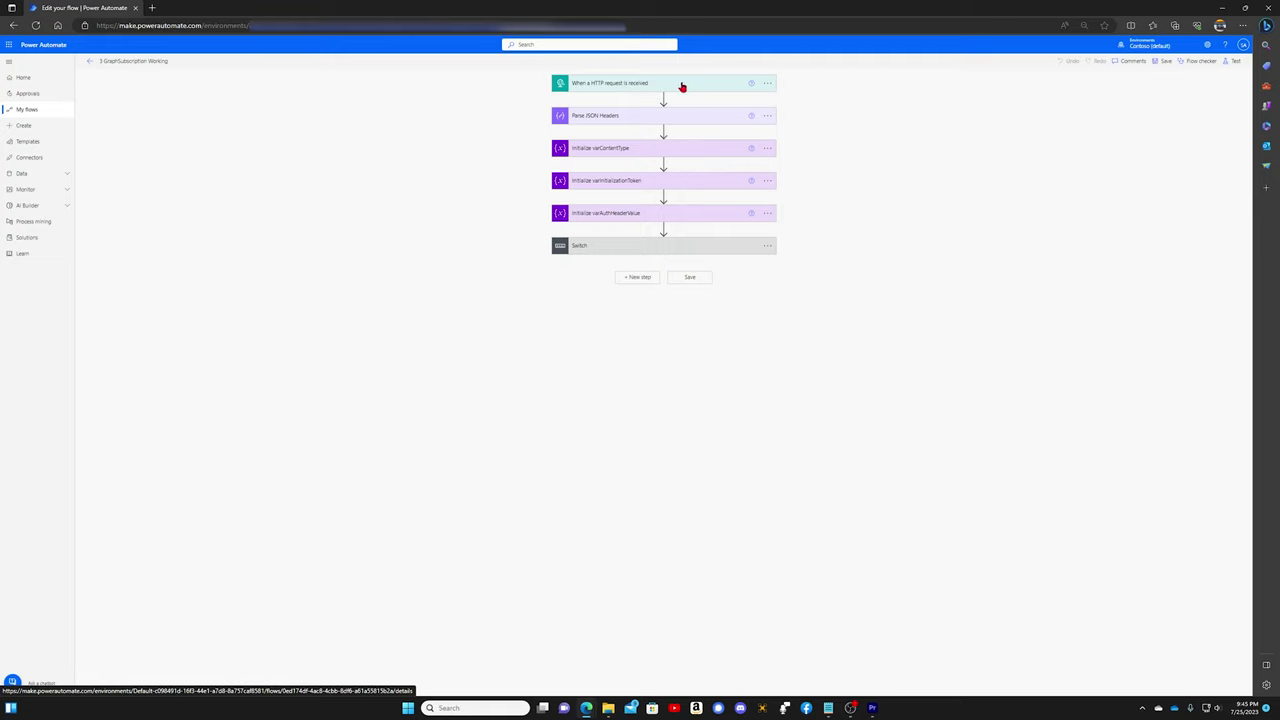
# Step: Expand the Switch's 'Application JSON - Notification 202' case to reveal the Ack response's 202 status
pyautogui.click(650, 247)
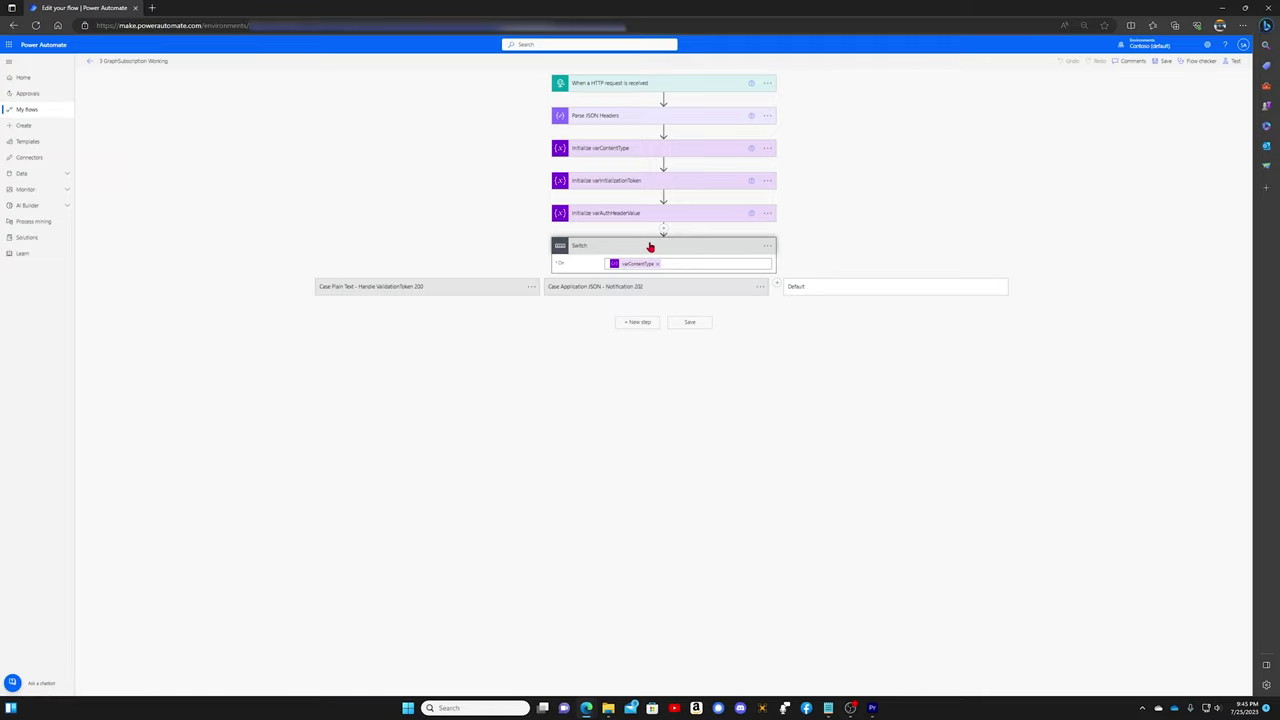
pyautogui.click(567, 290)
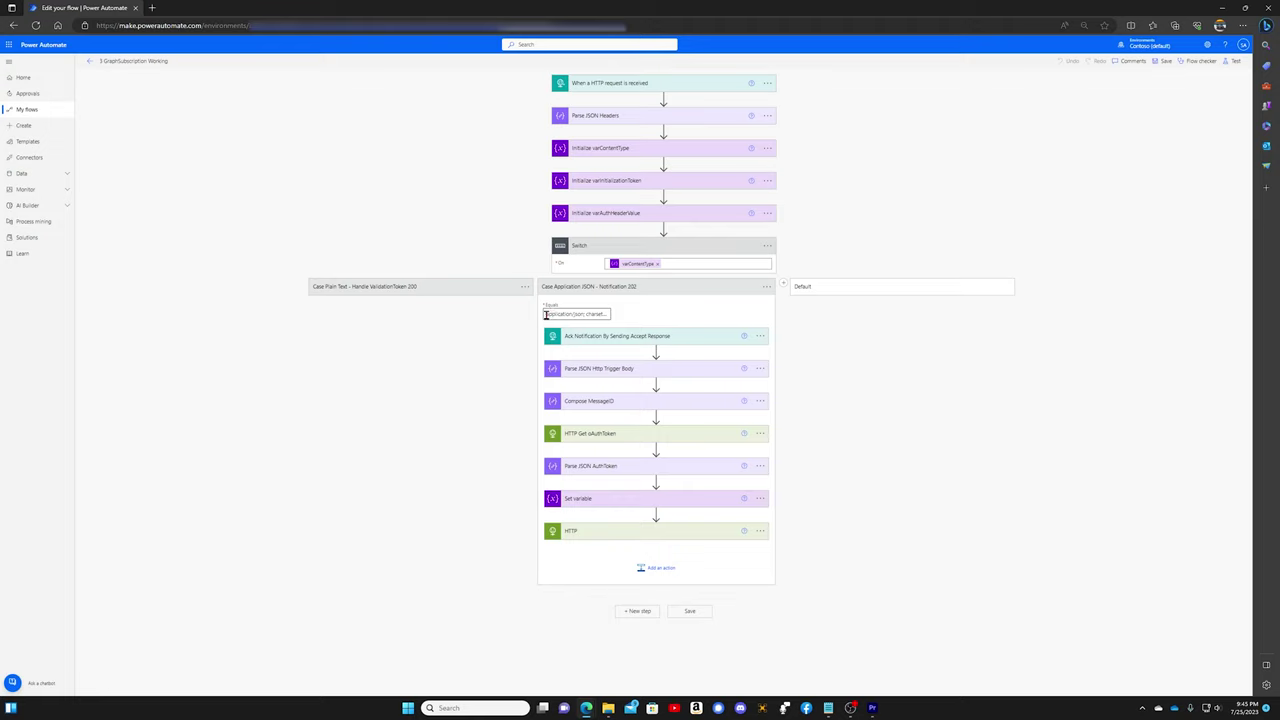
pyautogui.moveTo(546, 314); pyautogui.dragTo(621, 317)
pyautogui.click(609, 338)
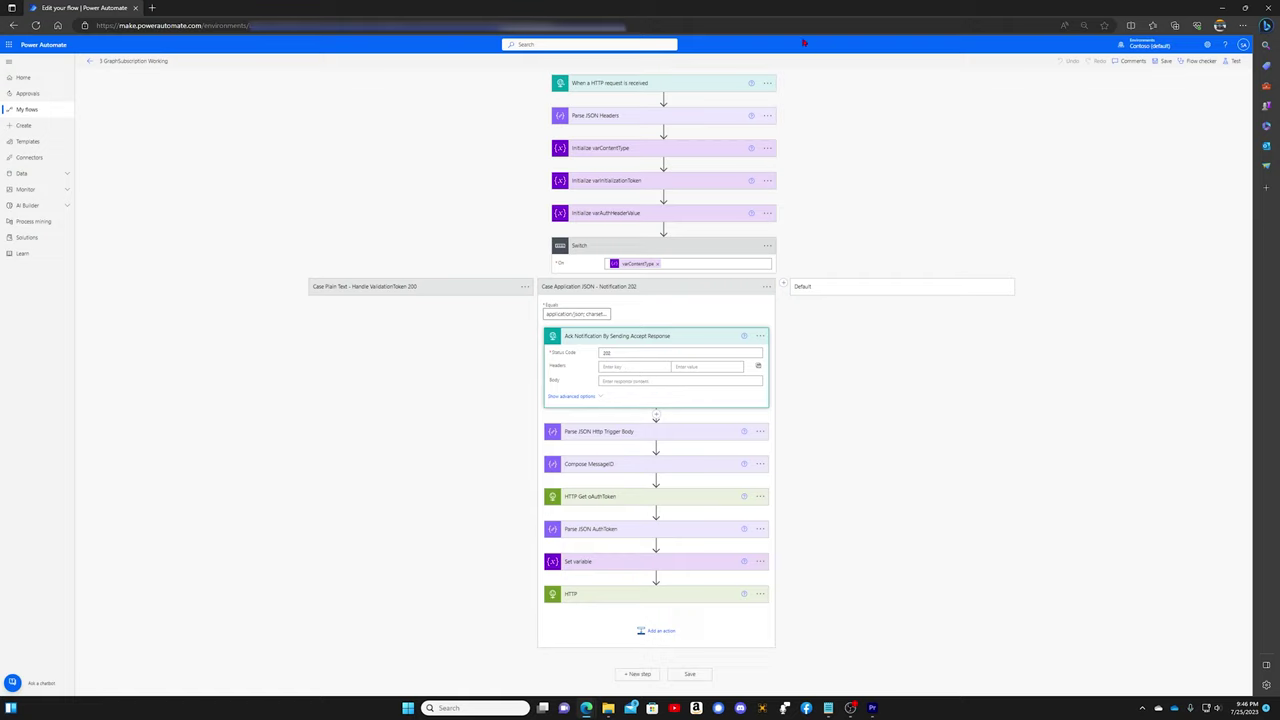
# Step: Expand the HTTP request trigger and copy its HTTP POST URL
pyautogui.click(717, 87)
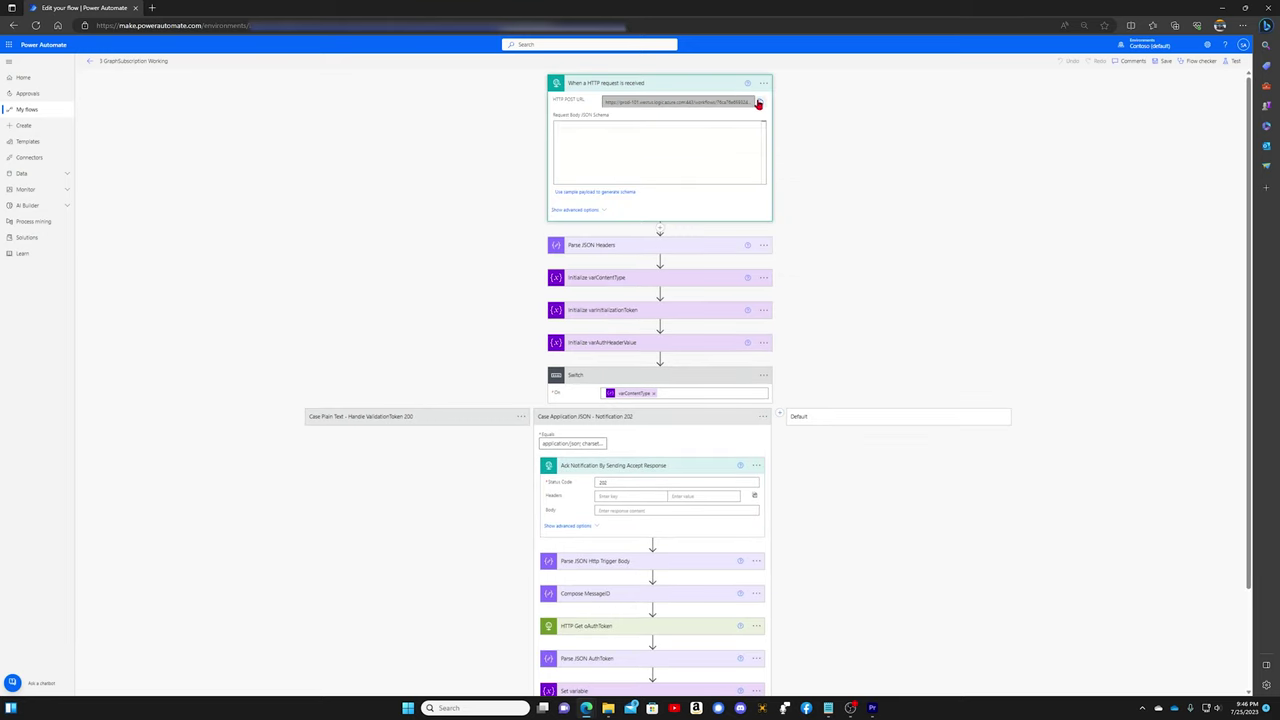
pyautogui.click(758, 103)
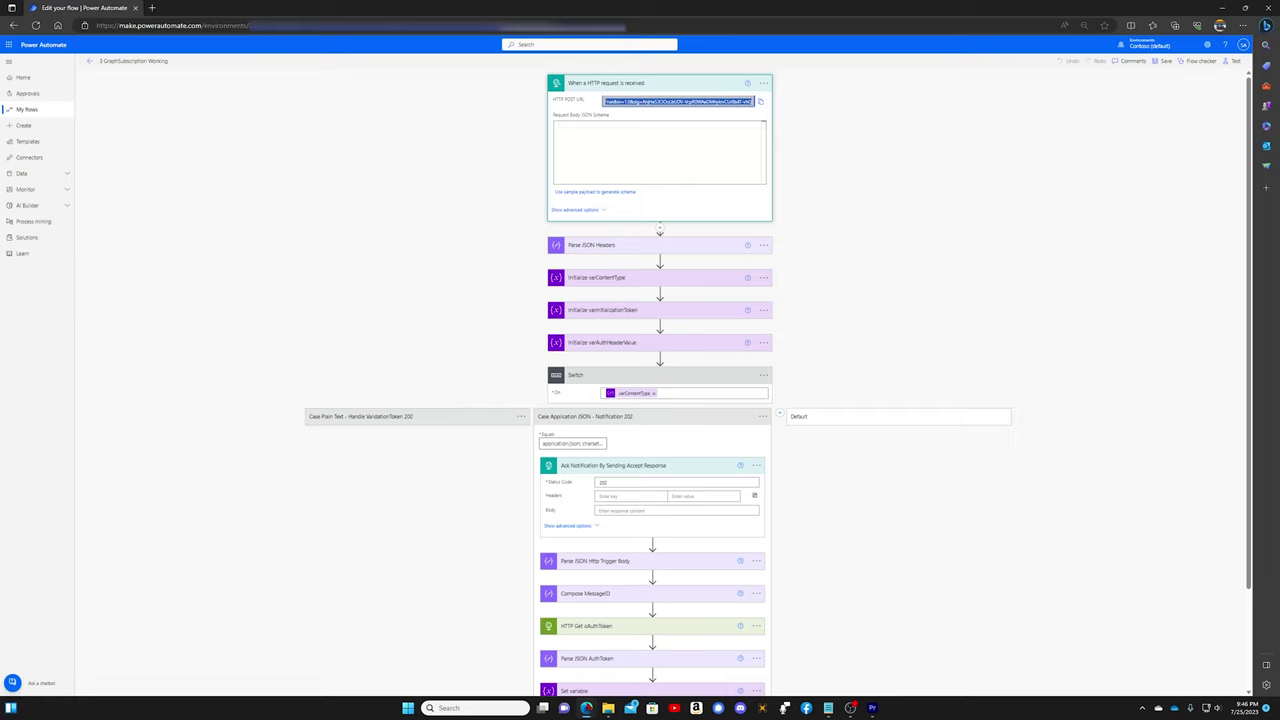
pyautogui.moveTo(588, 707)
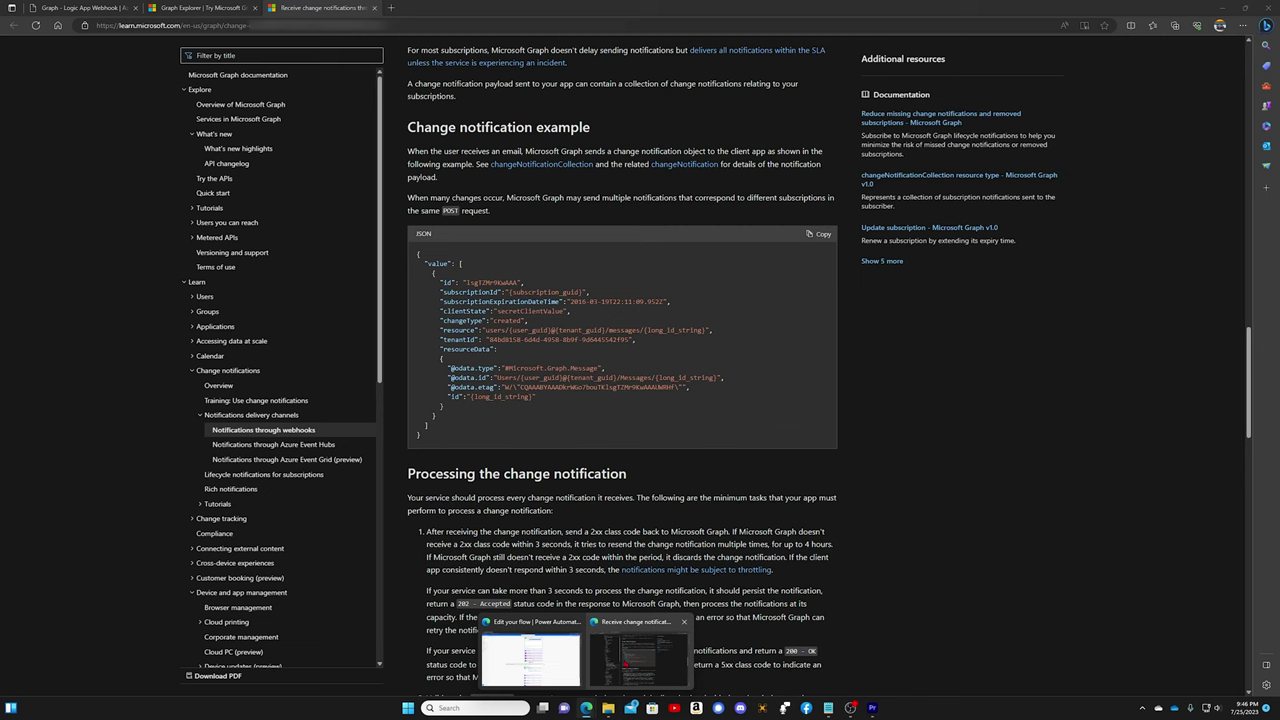
# Step: In Graph Explorer, paste the flow's trigger URL as the subscription's notificationUrl
pyautogui.click(637, 656)
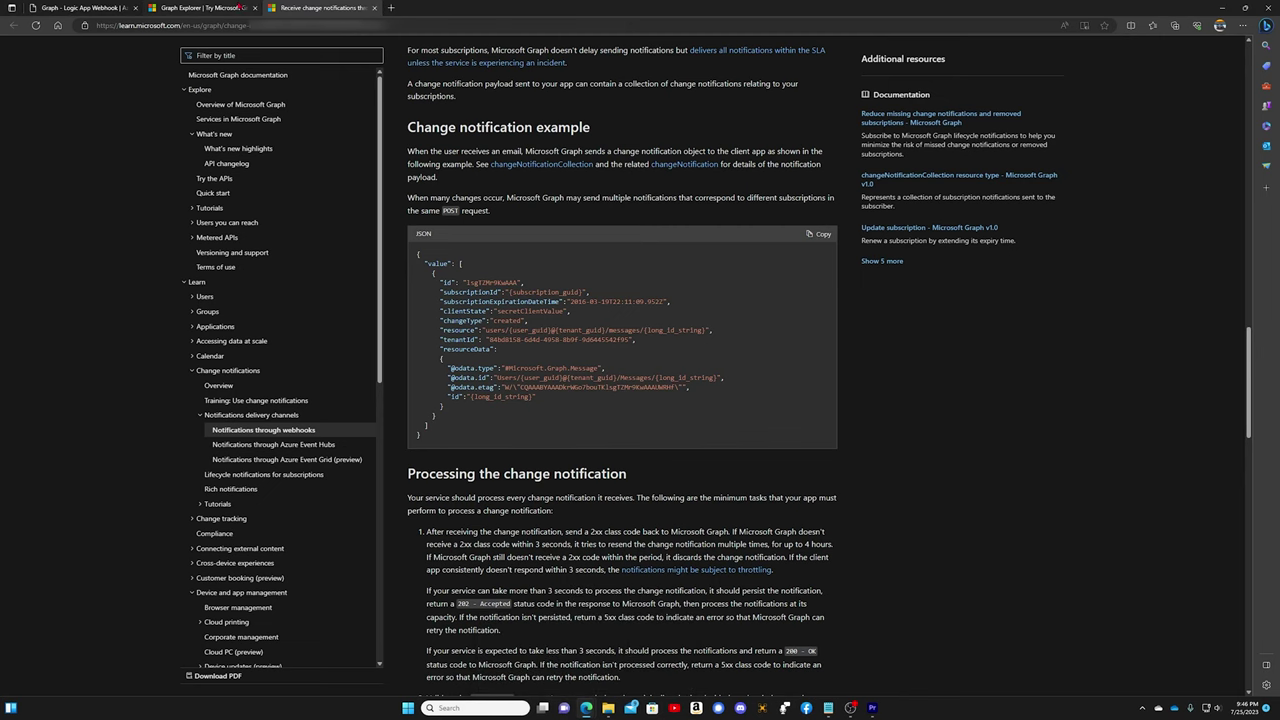
pyautogui.click(230, 8)
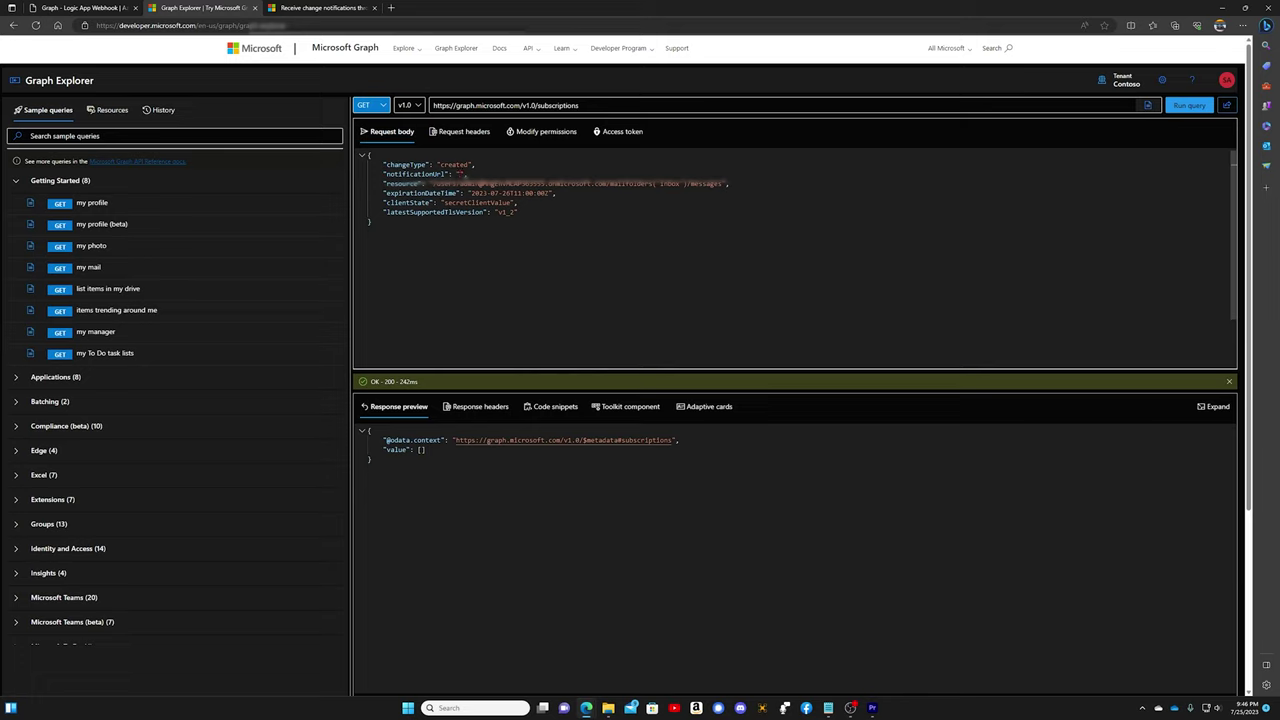
pyautogui.hotkey('ctrl', 'v')
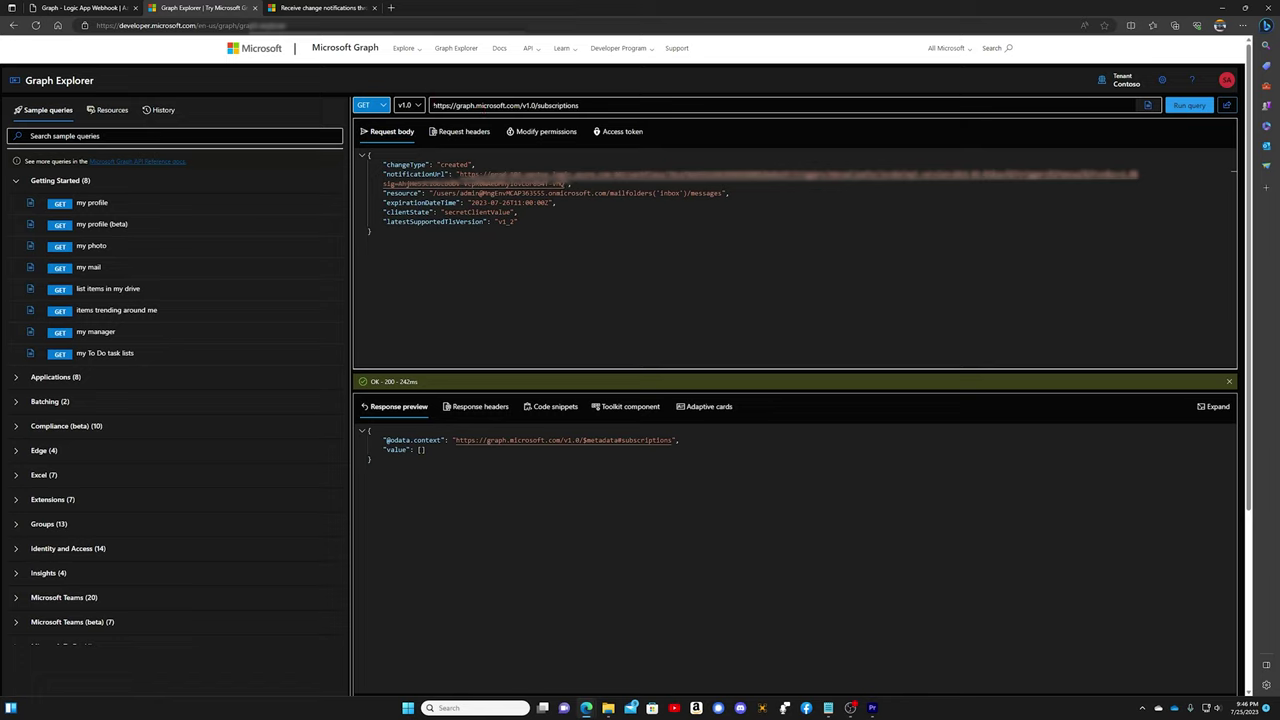
# Step: Send the request as POST to /v1.0/subscriptions and highlight the new subscription id in the 201 response
pyautogui.click(380, 106)
pyautogui.click(368, 142)
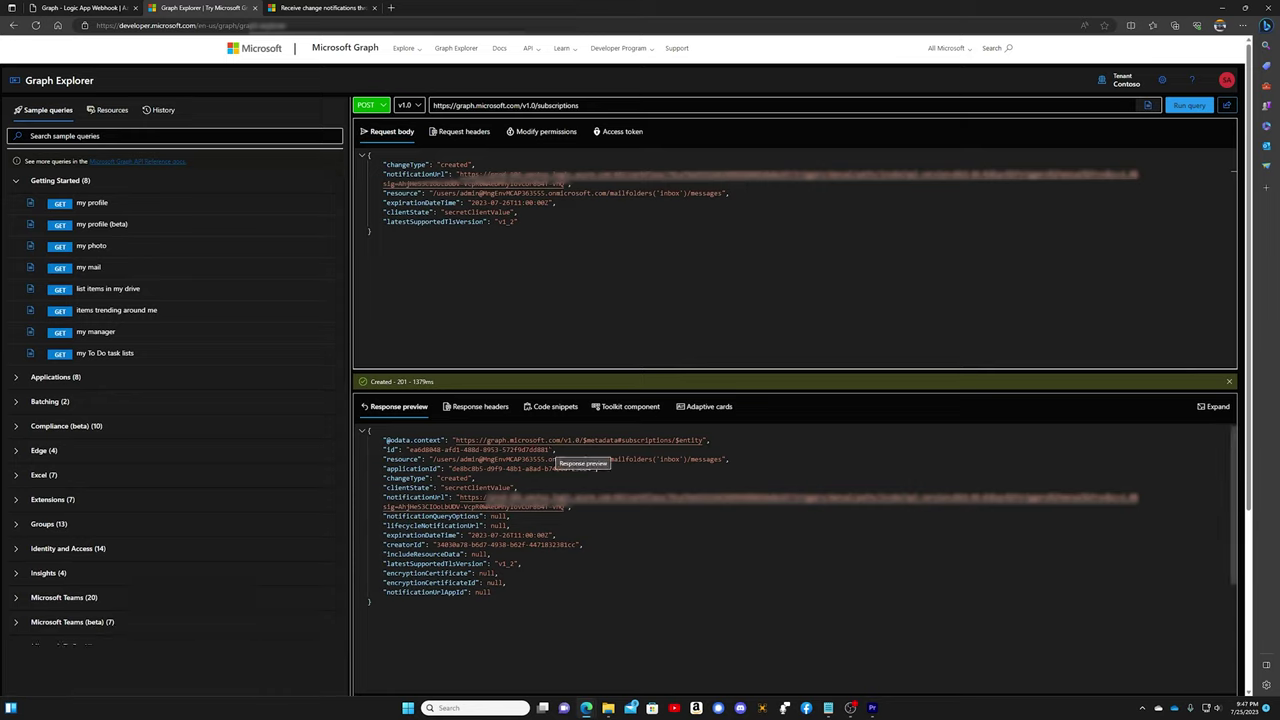
pyautogui.moveTo(550, 449); pyautogui.dragTo(408, 449)
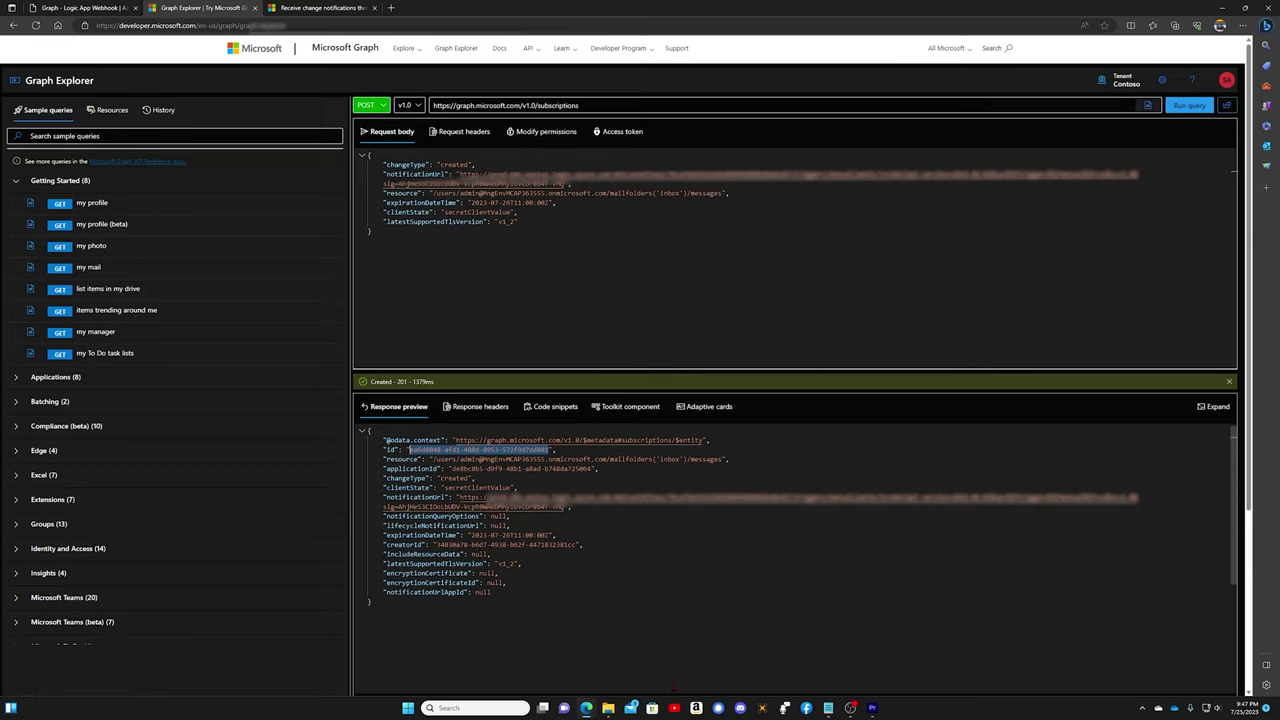
# Step: Open the latest successful run and expand Switch's Case Plain Text validation response to highlight status code 200
pyautogui.moveTo(586, 707)
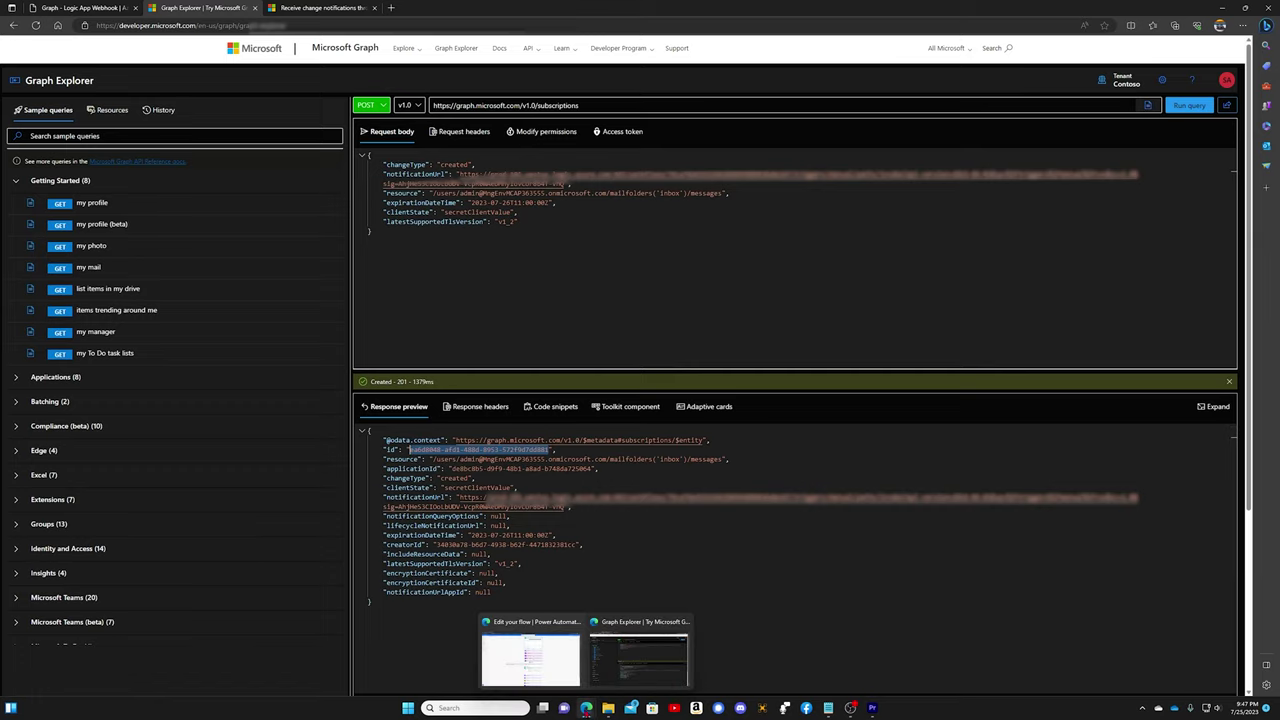
pyautogui.click(558, 678)
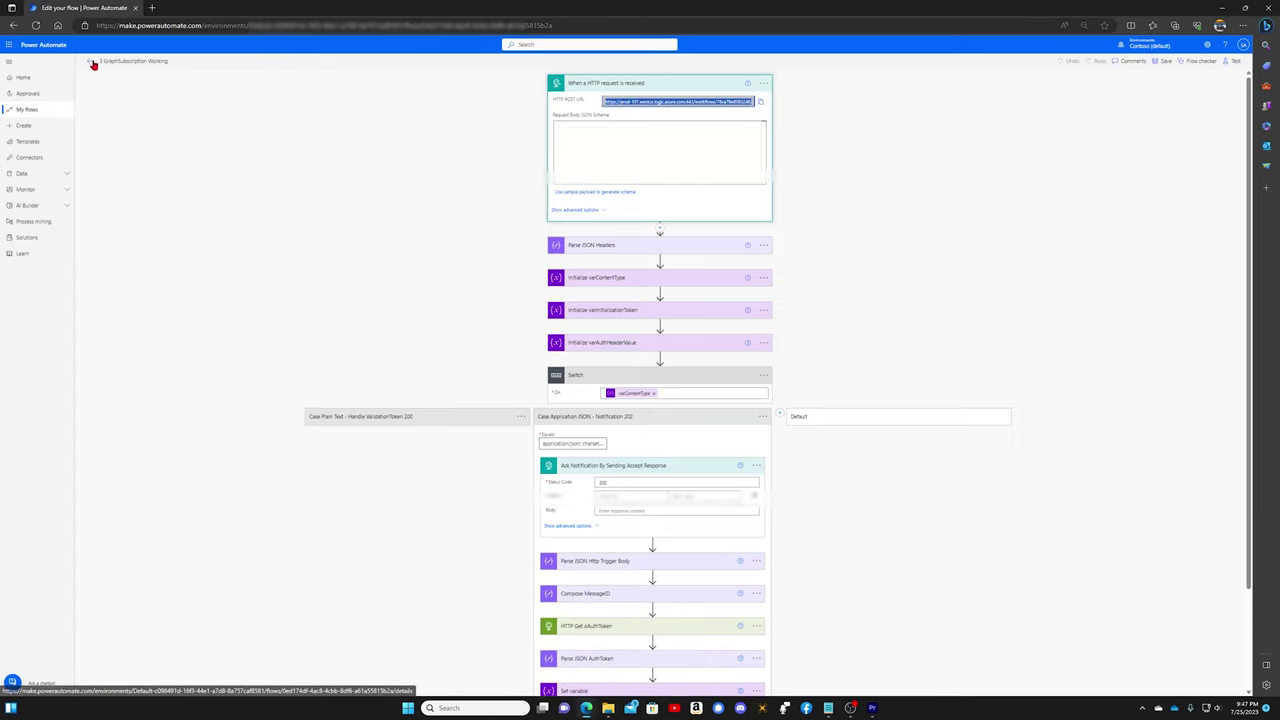
pyautogui.click(88, 62)
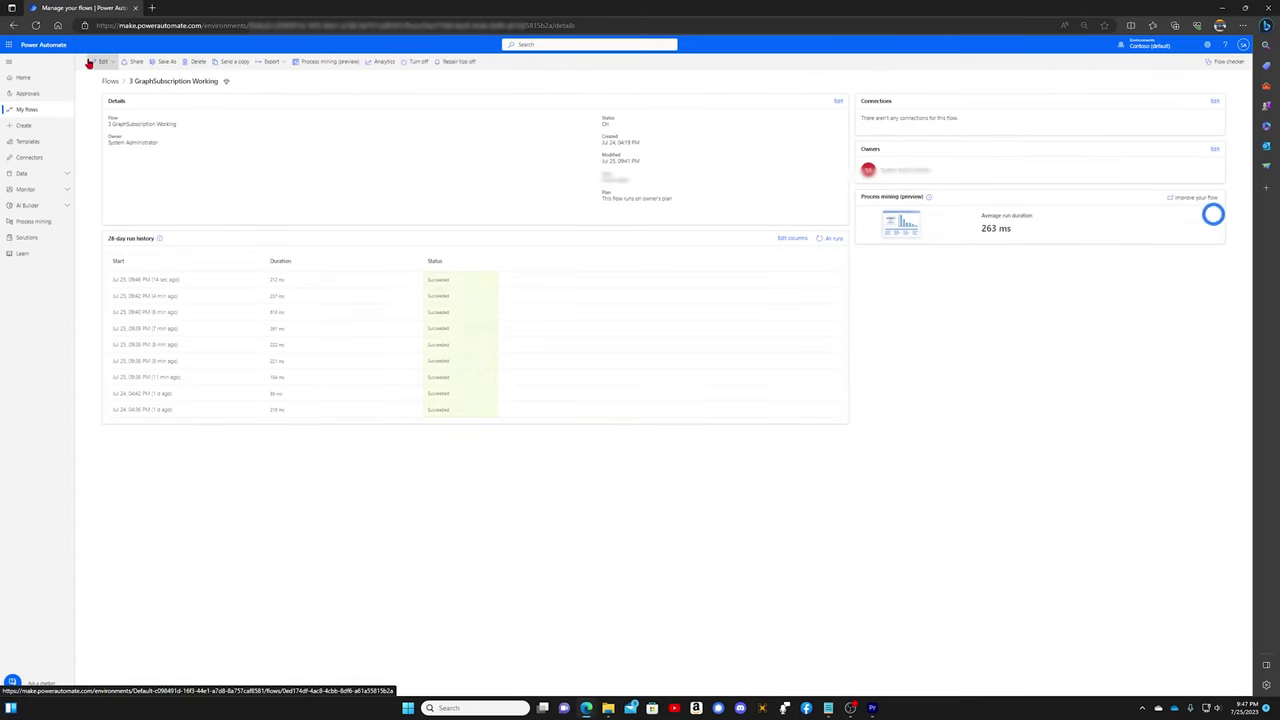
pyautogui.click(154, 281)
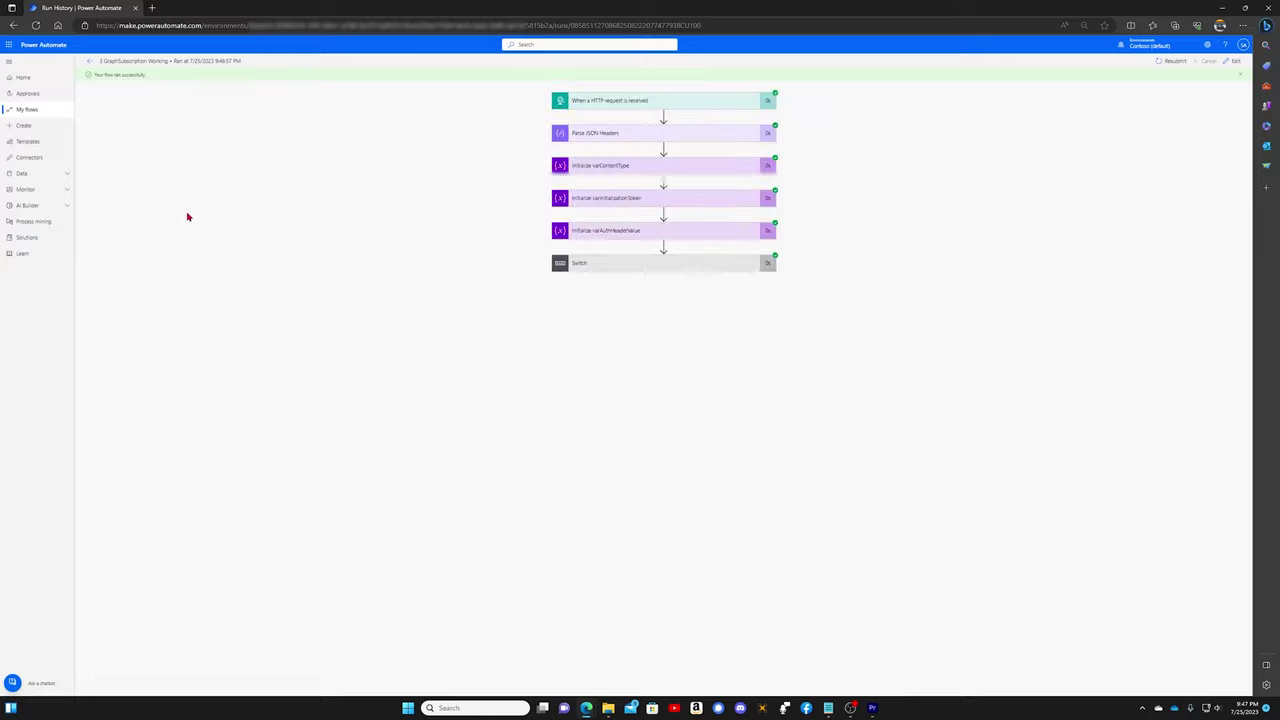
pyautogui.click(660, 270)
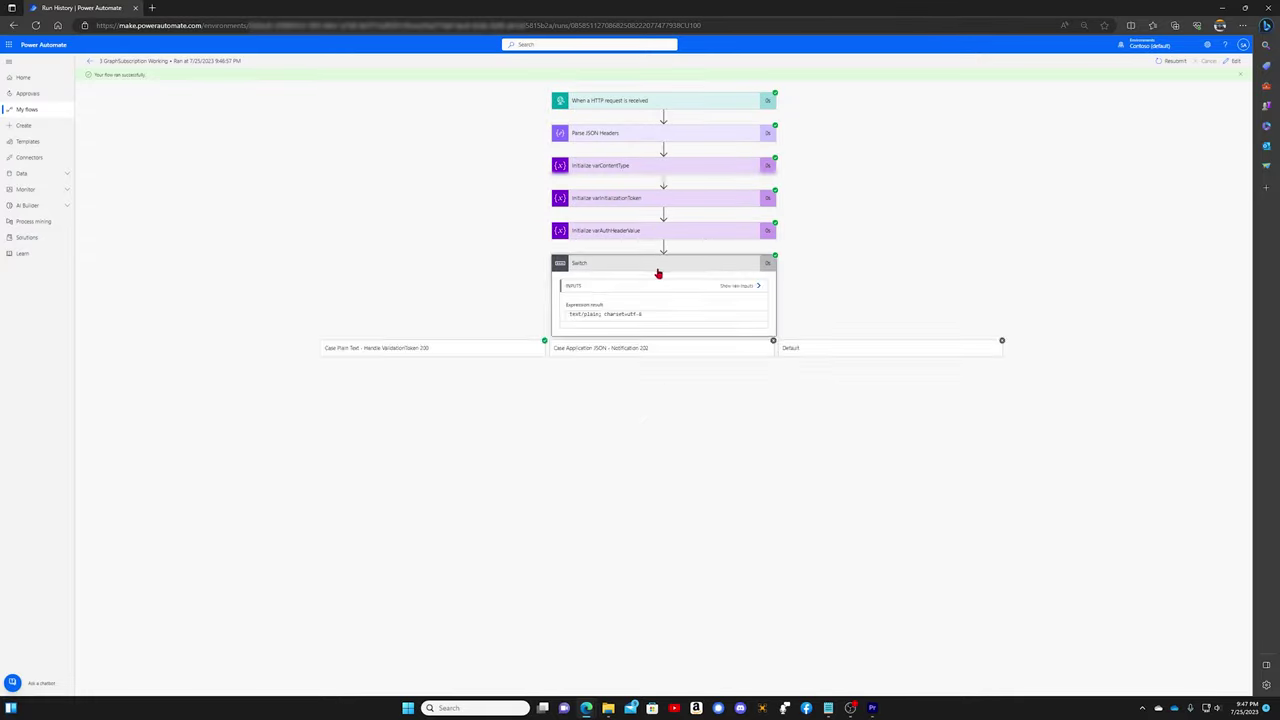
pyautogui.click(463, 353)
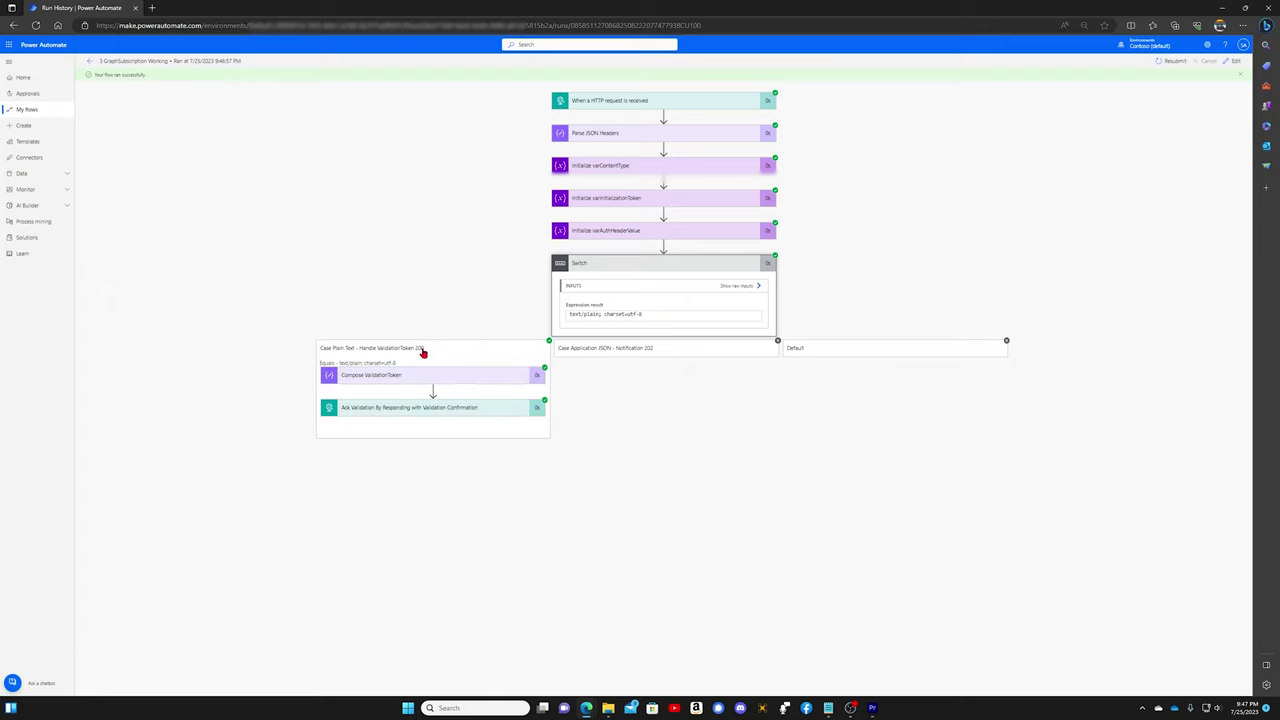
pyautogui.click(404, 410)
pyautogui.moveTo(353, 459); pyautogui.dragTo(323, 460)
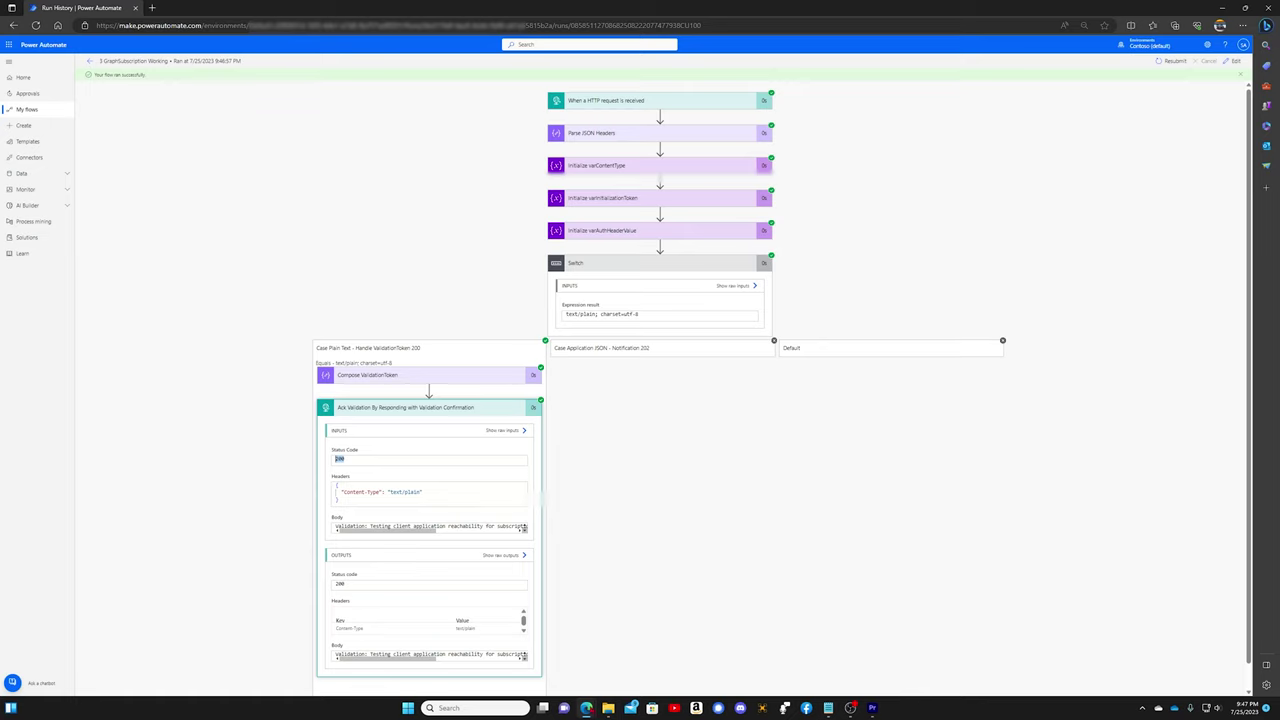
pyautogui.moveTo(586, 708)
# Step: Load Outlook in a new Edge tab and complete the sign-in to the work mailbox
pyautogui.click(638, 655)
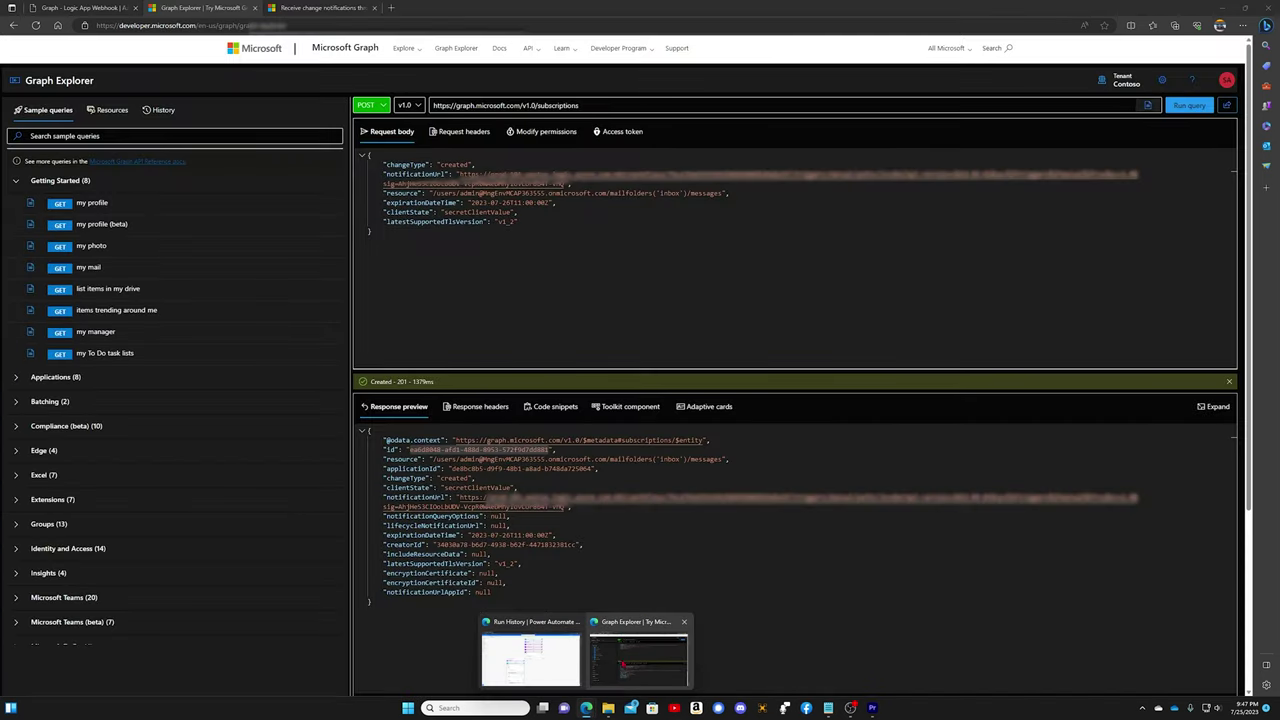
pyautogui.click(391, 7)
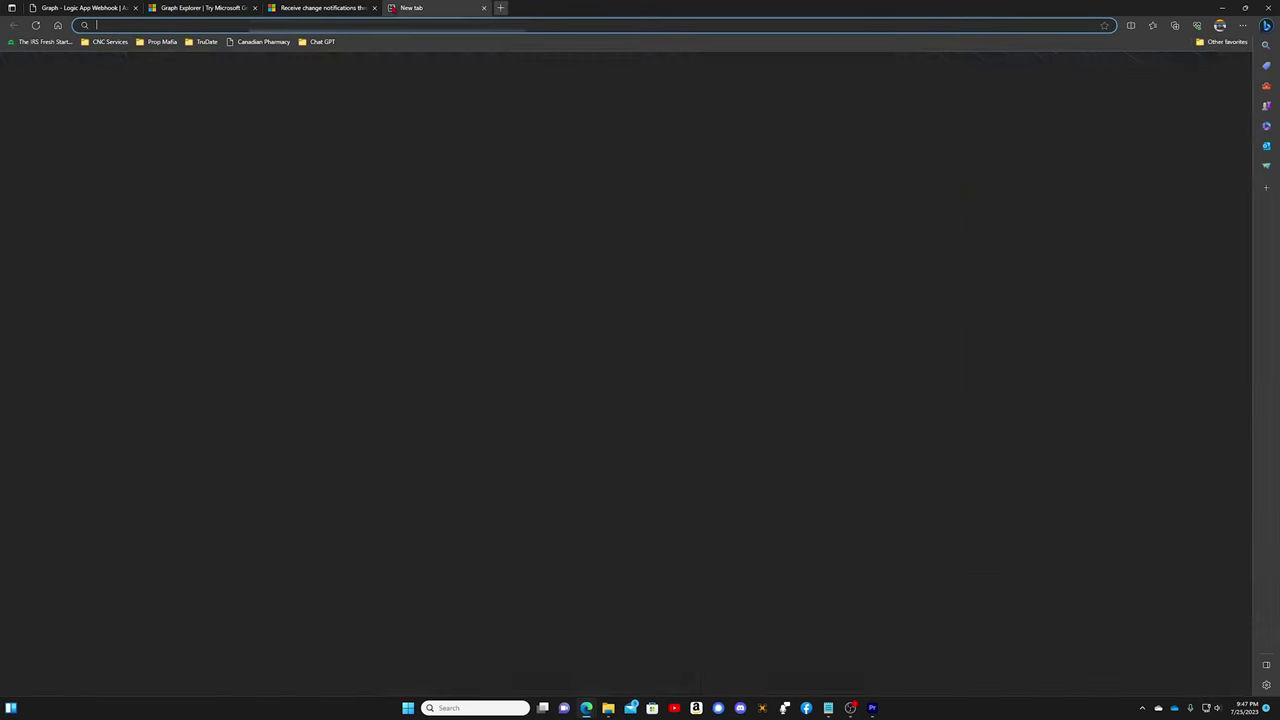
pyautogui.write('outlook')
pyautogui.press('Return')
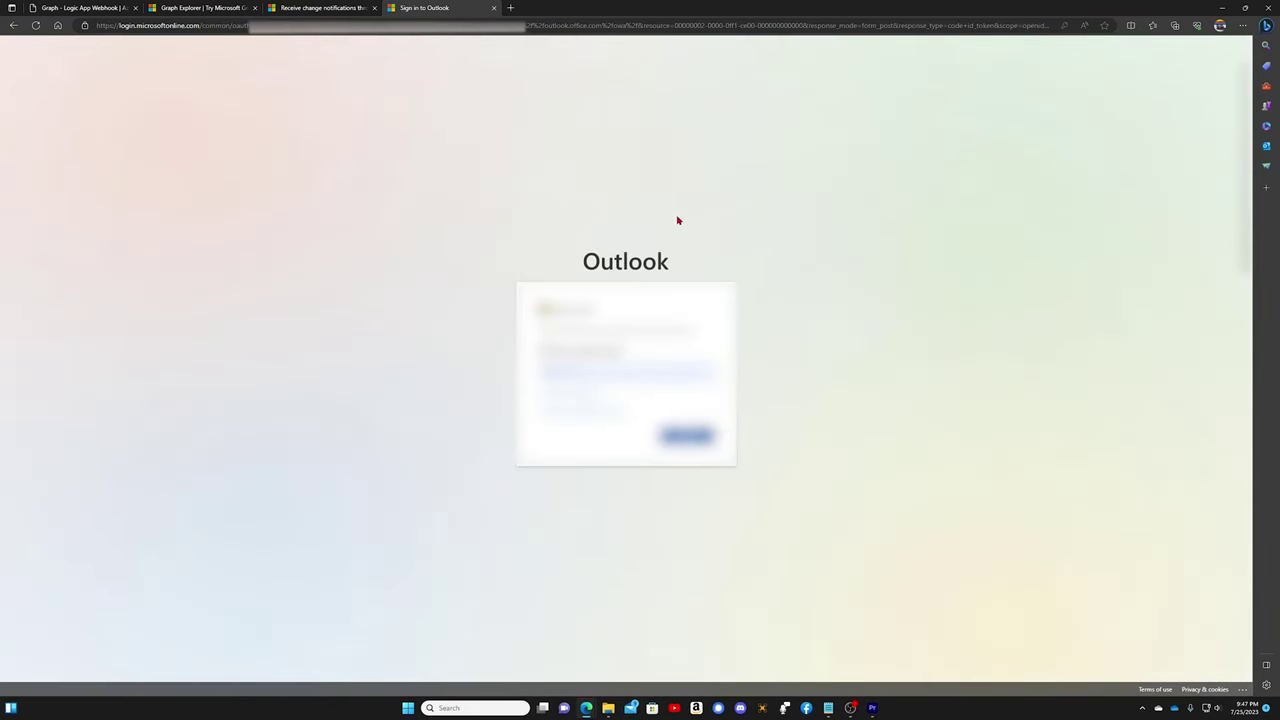
pyautogui.click(690, 434)
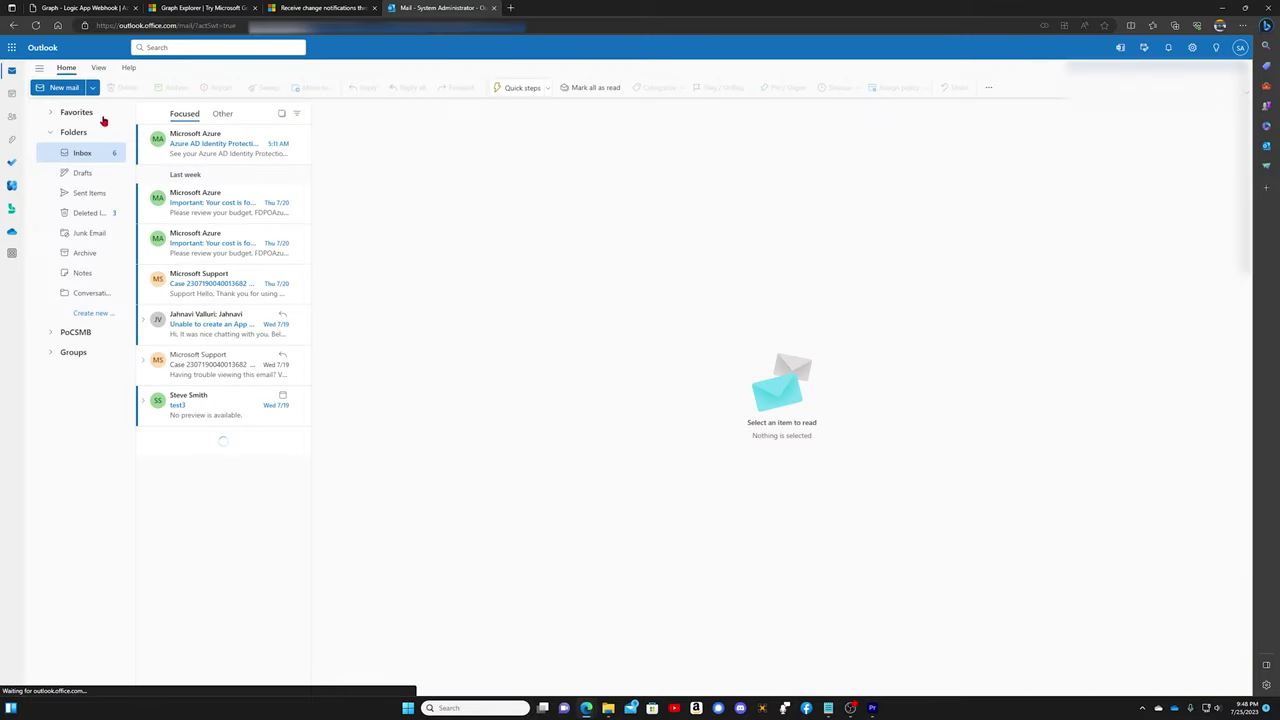
# Step: Send a 'test message' email to the System Administrator account and find it in the Focused inbox
pyautogui.click(64, 88)
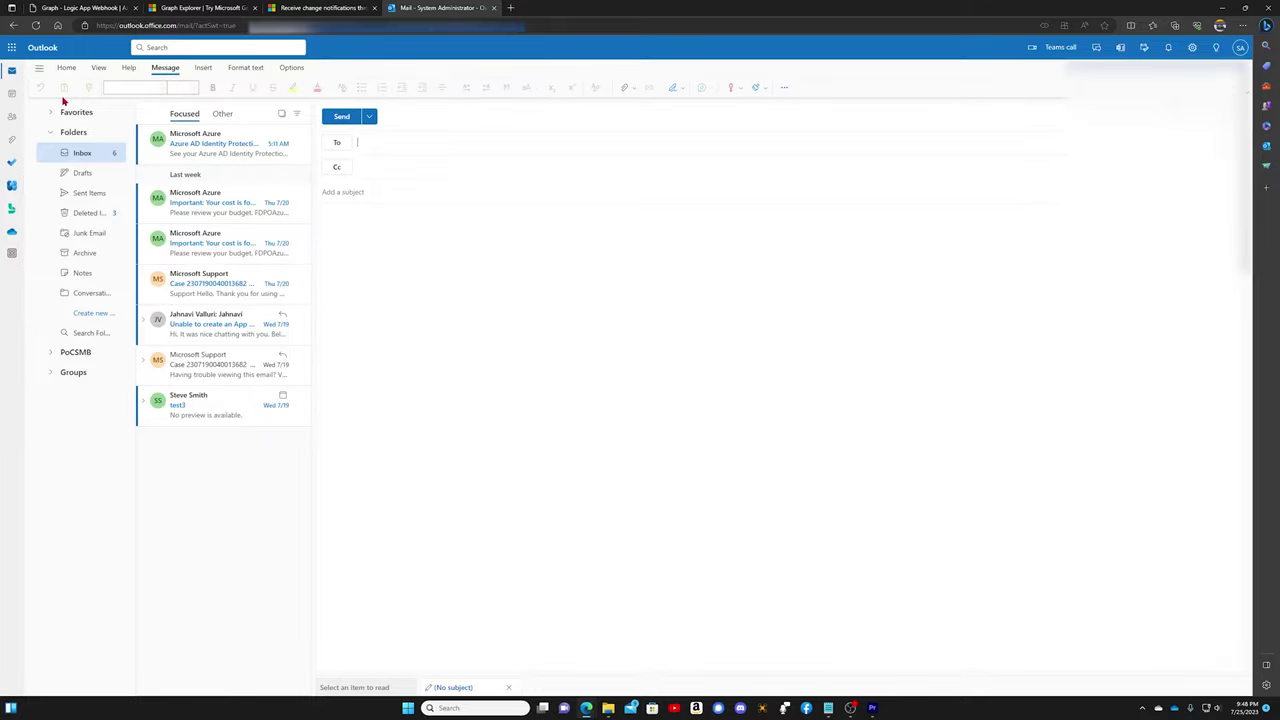
pyautogui.write('adm')
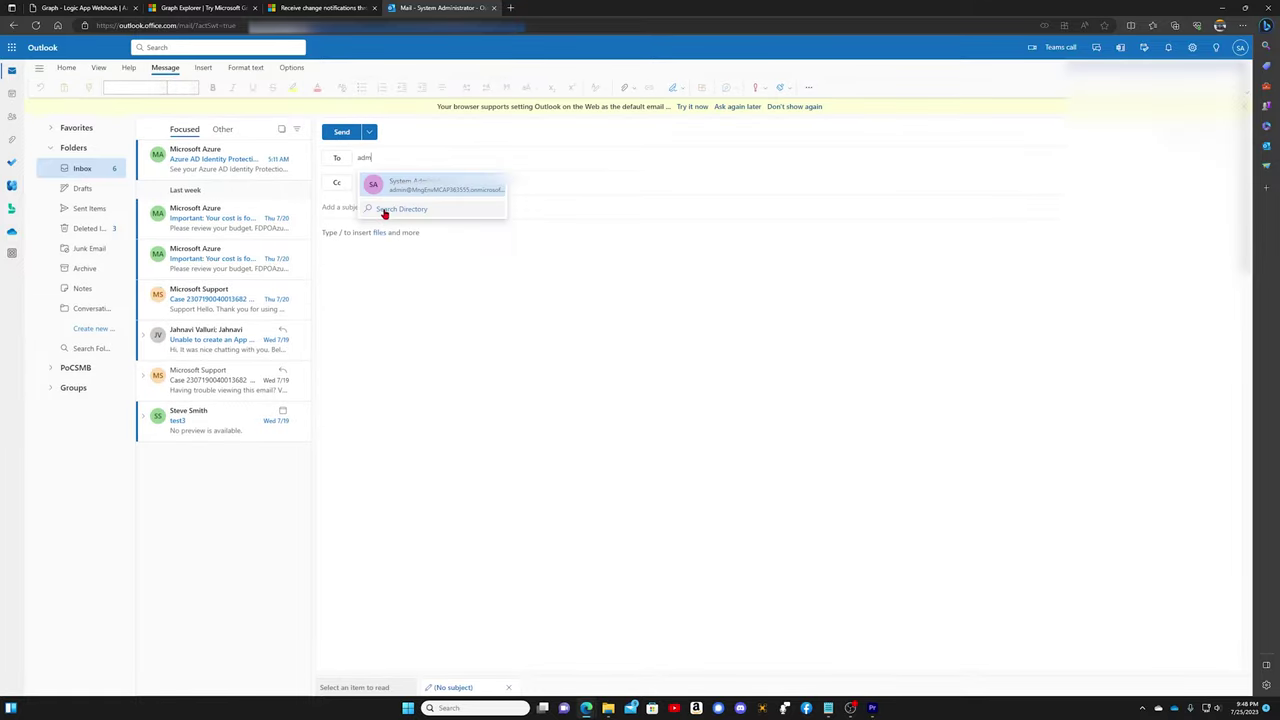
pyautogui.click(421, 190)
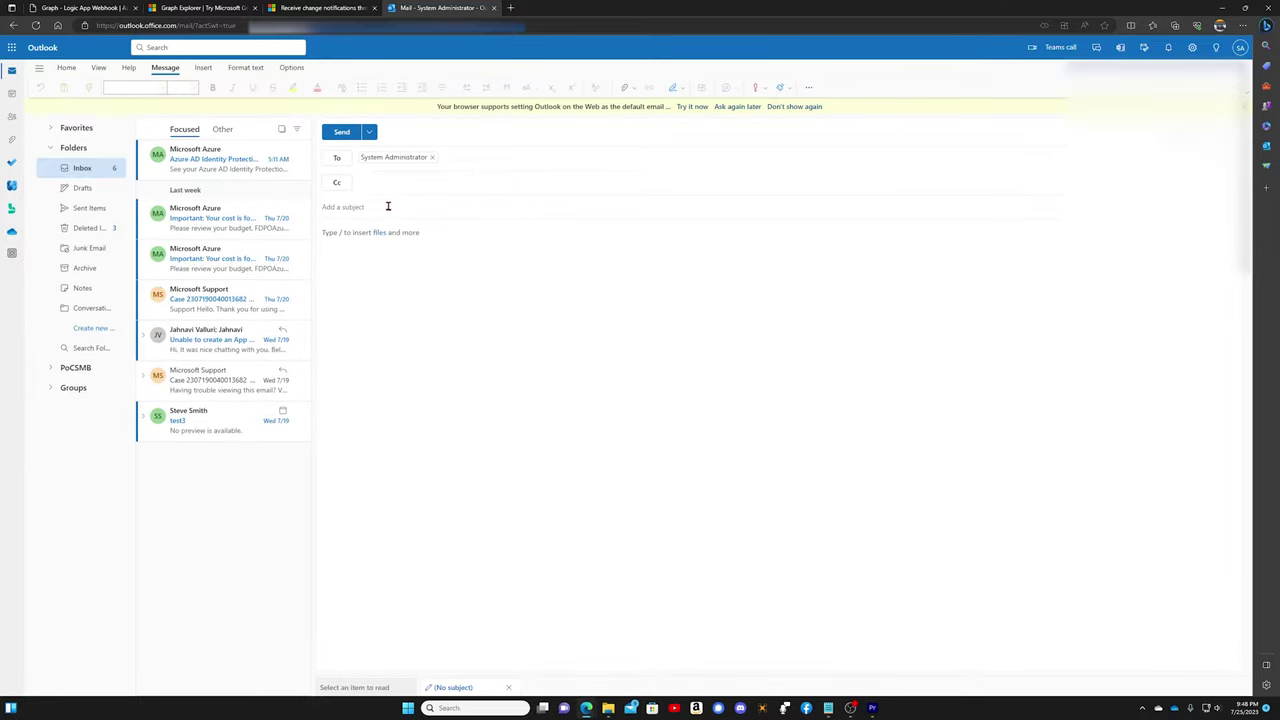
pyautogui.click(387, 207)
pyautogui.write('test message')
pyautogui.click(343, 133)
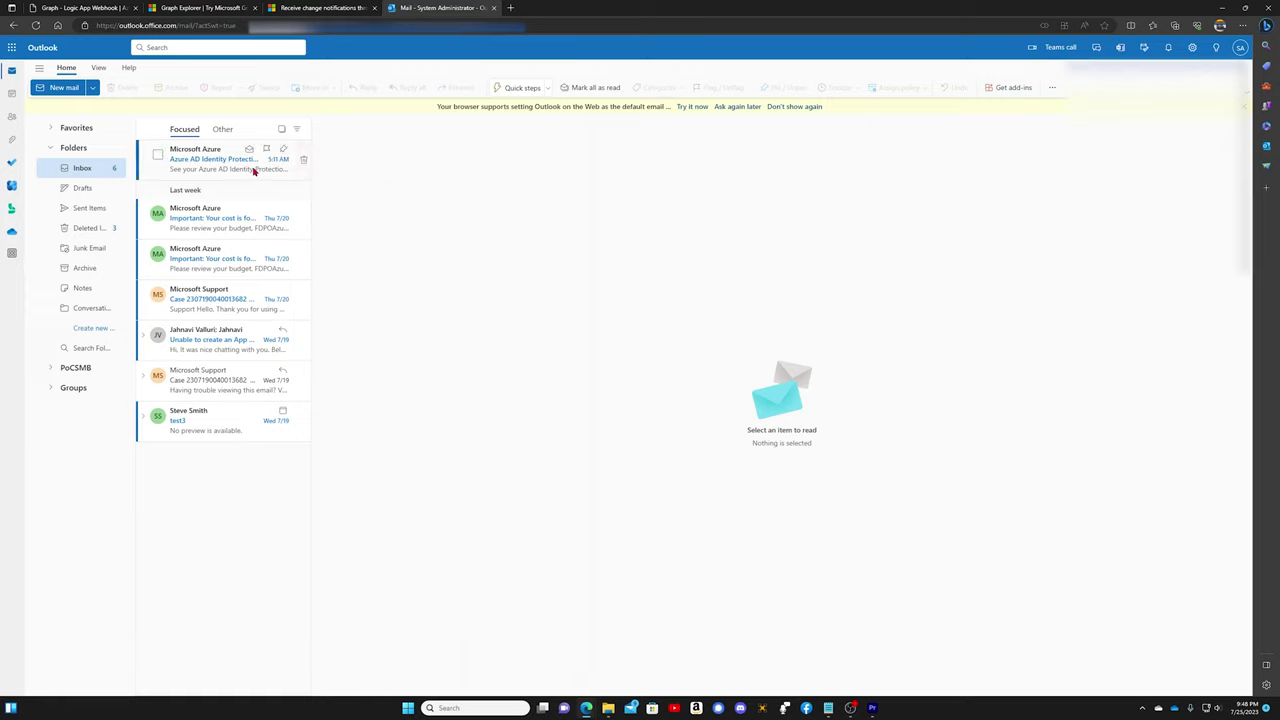
pyautogui.click(221, 129)
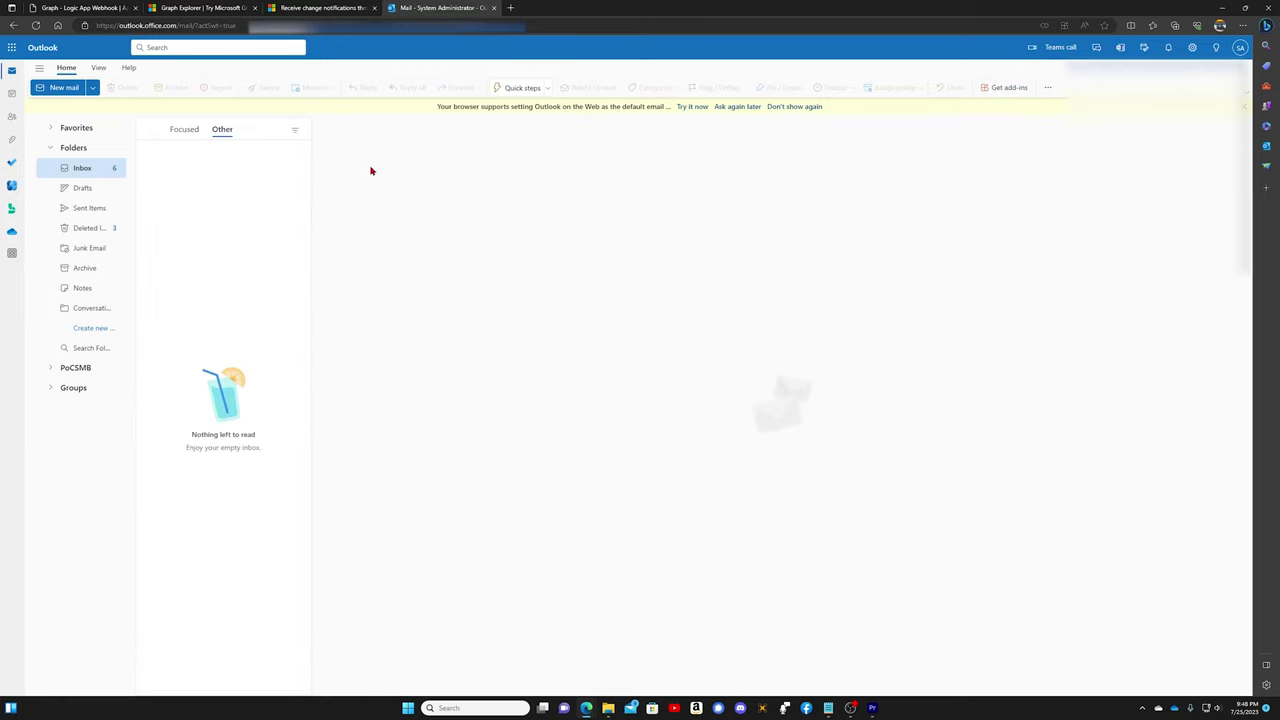
pyautogui.click(188, 130)
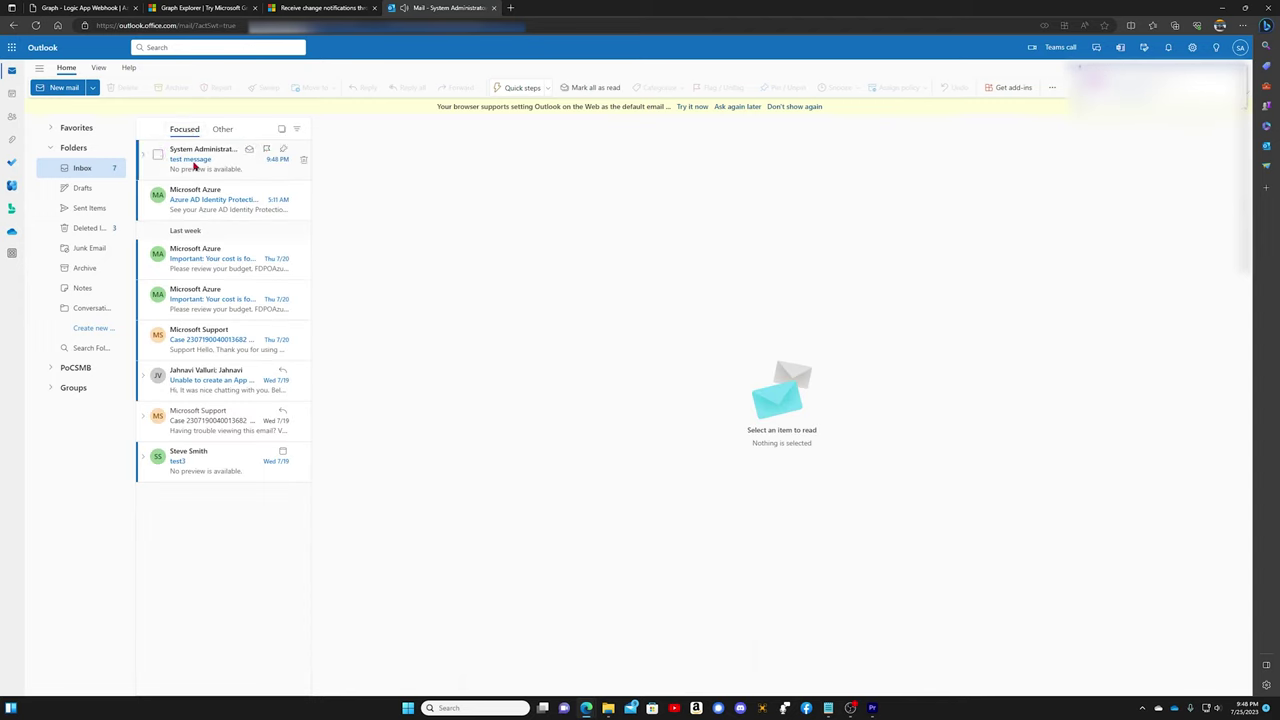
# Step: Open the newest failed run, show Ack Notification's 202 in the Application JSON case, and scroll to the failed HTTP action
pyautogui.moveTo(586, 707)
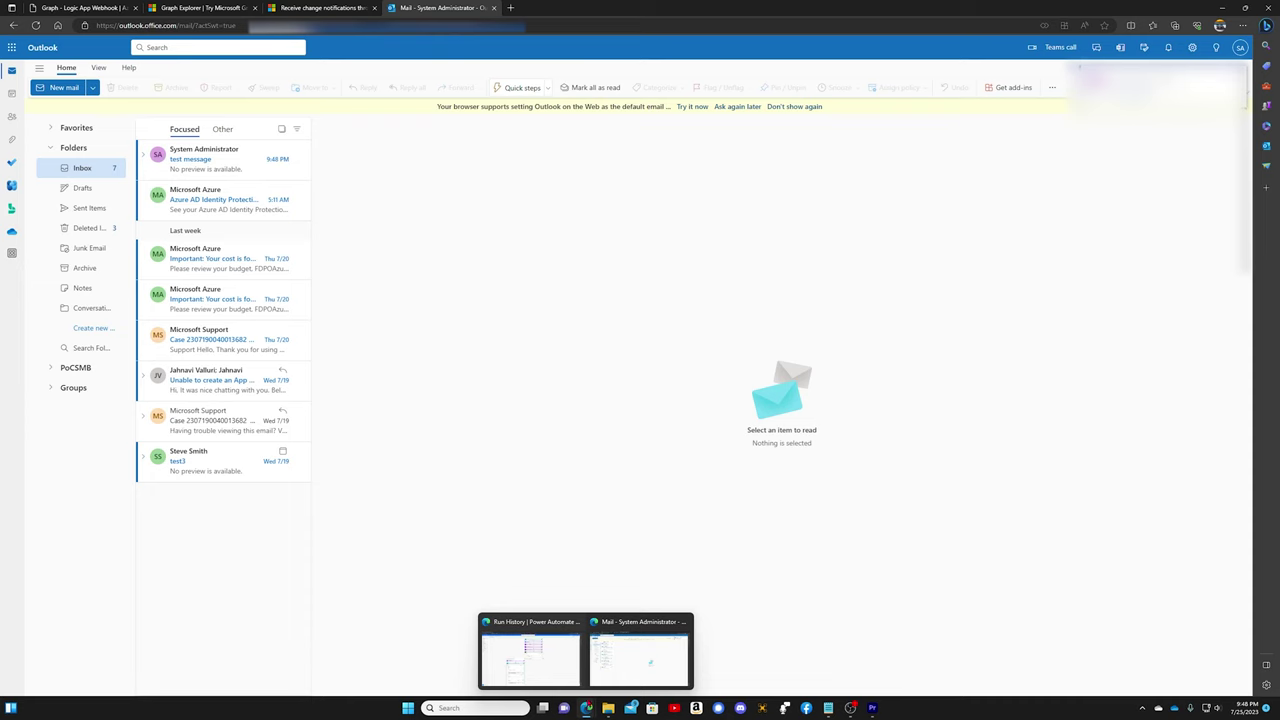
pyautogui.click(557, 674)
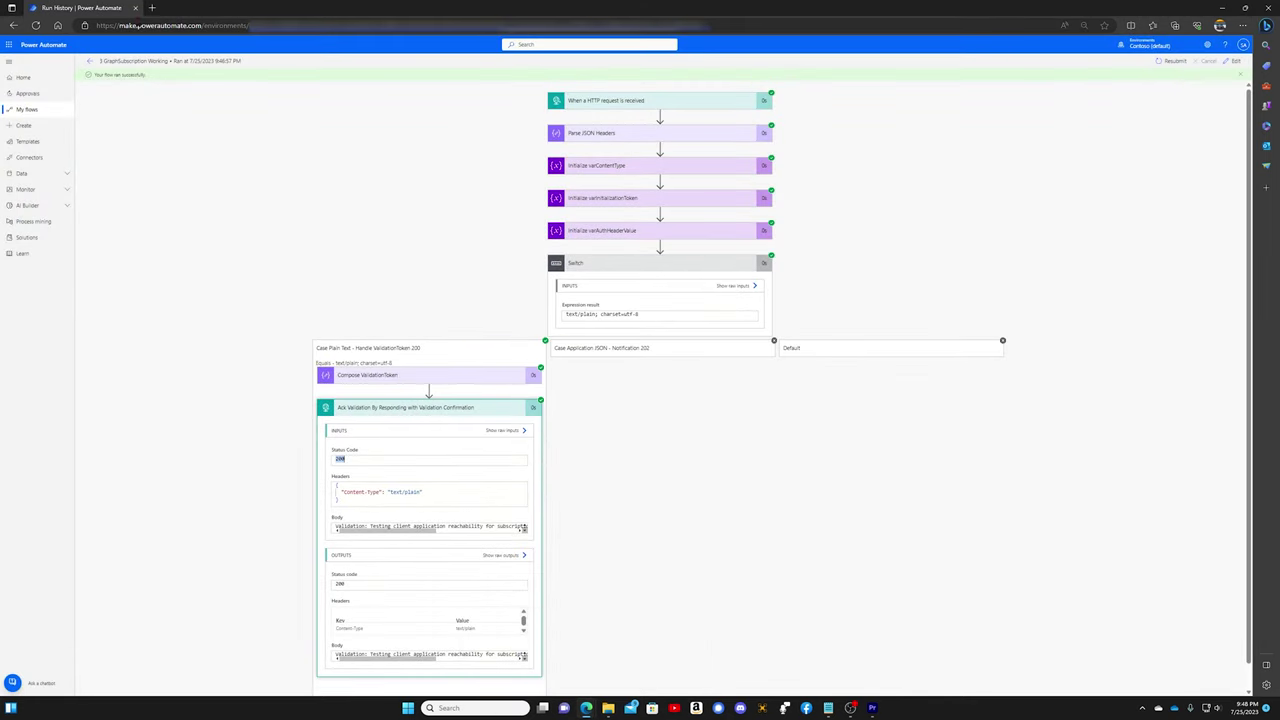
pyautogui.click(89, 61)
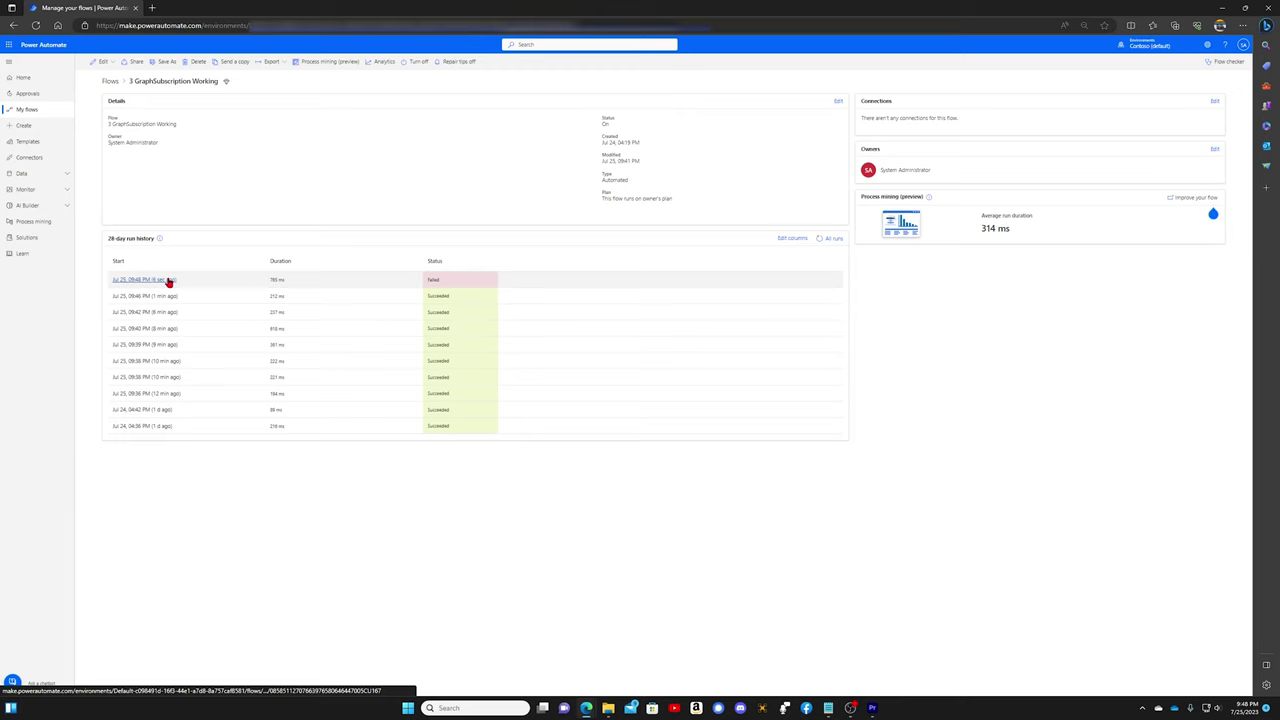
pyautogui.click(172, 284)
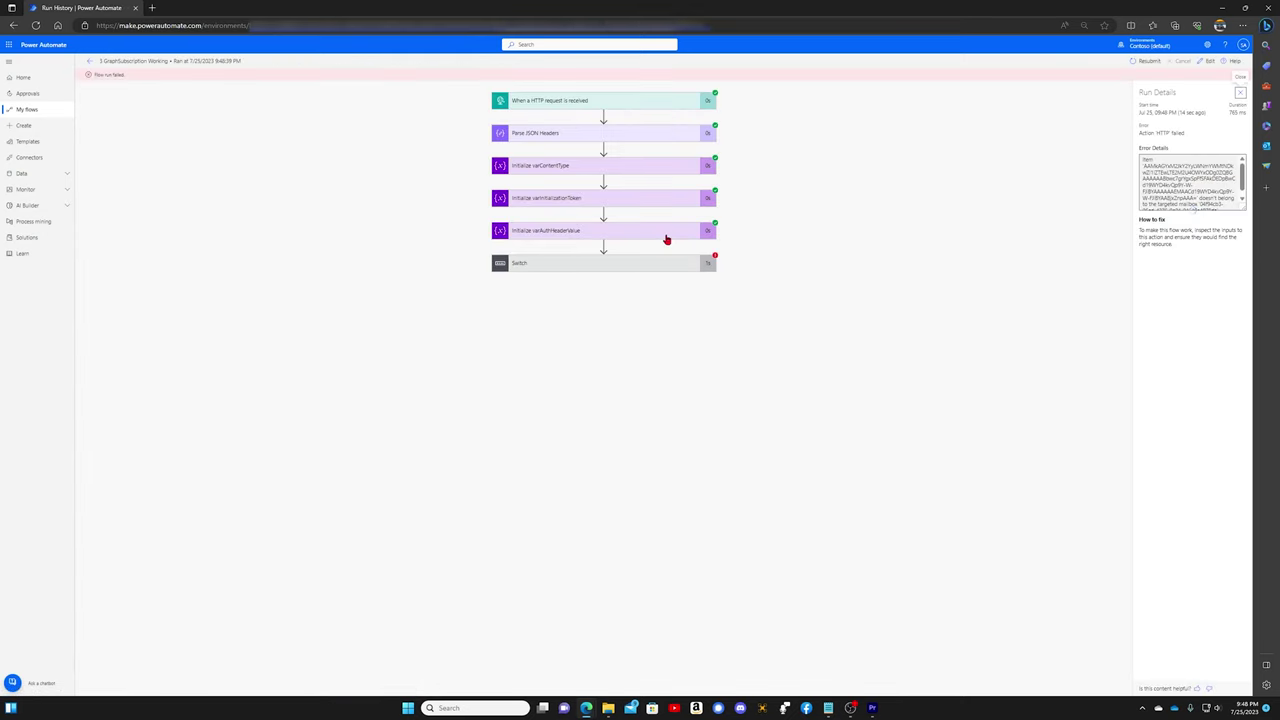
pyautogui.click(612, 270)
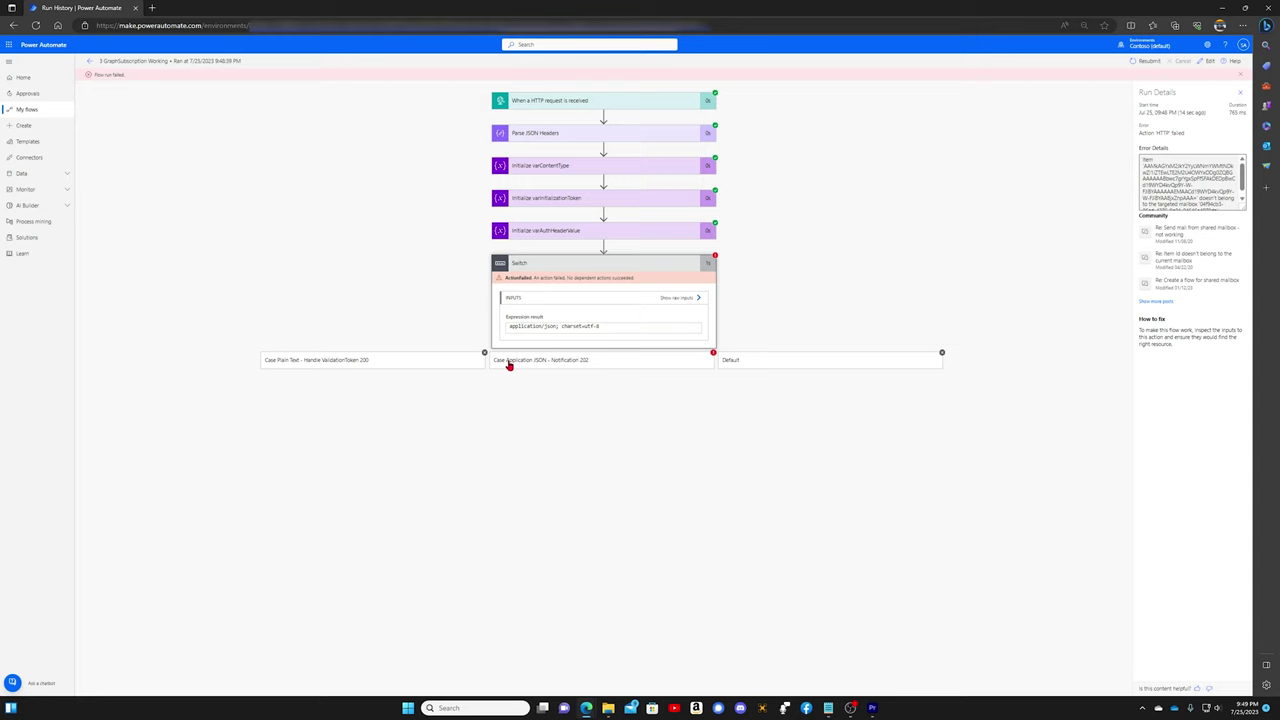
pyautogui.click(542, 362)
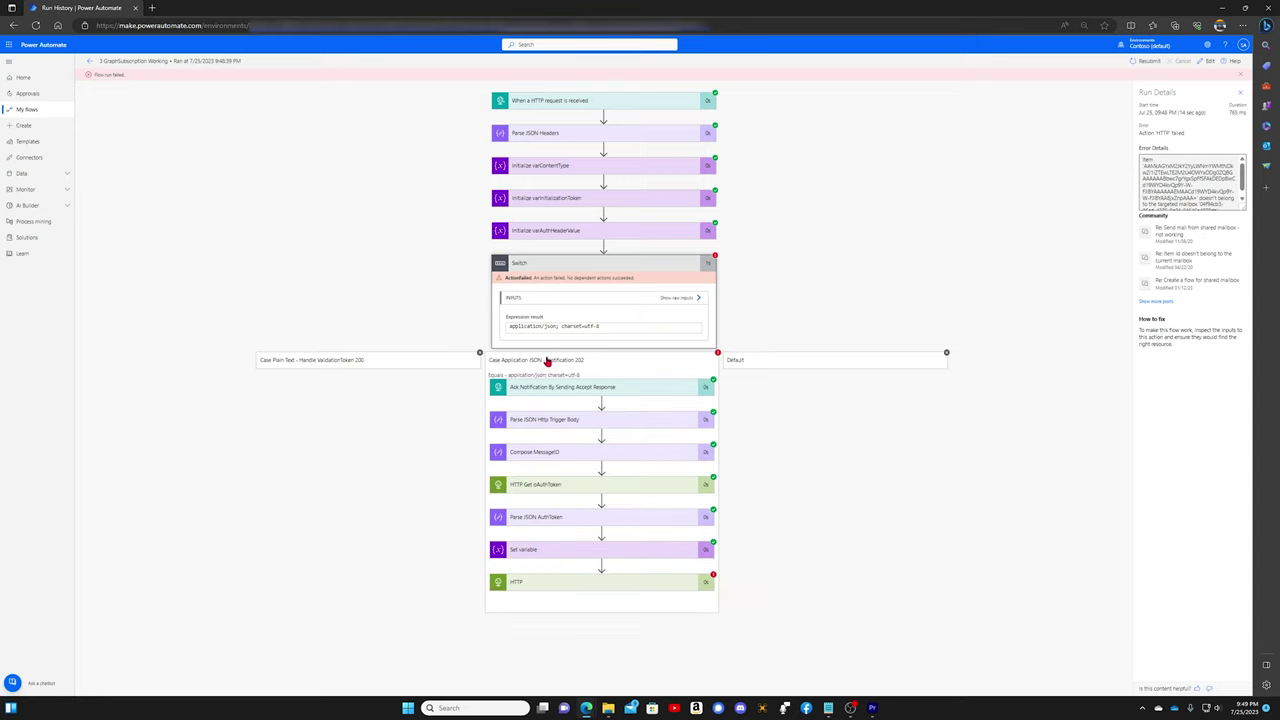
pyautogui.click(588, 389)
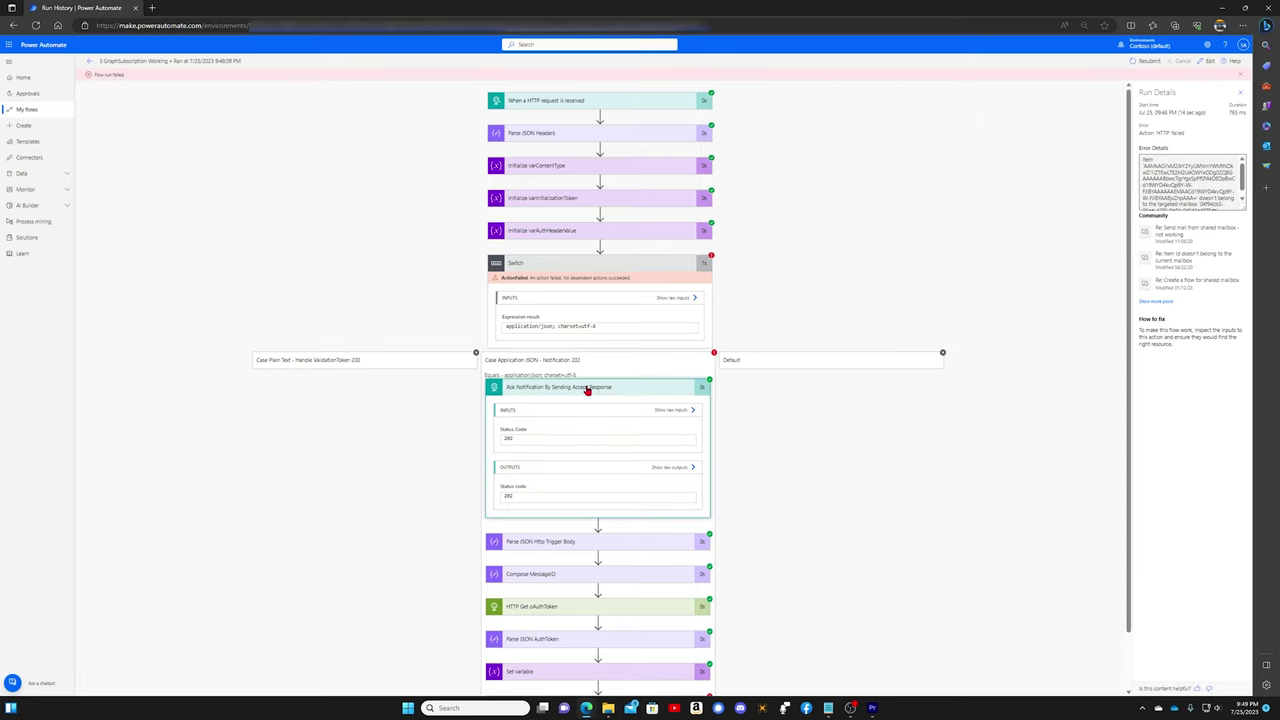
pyautogui.scroll(-1, 740, 452)
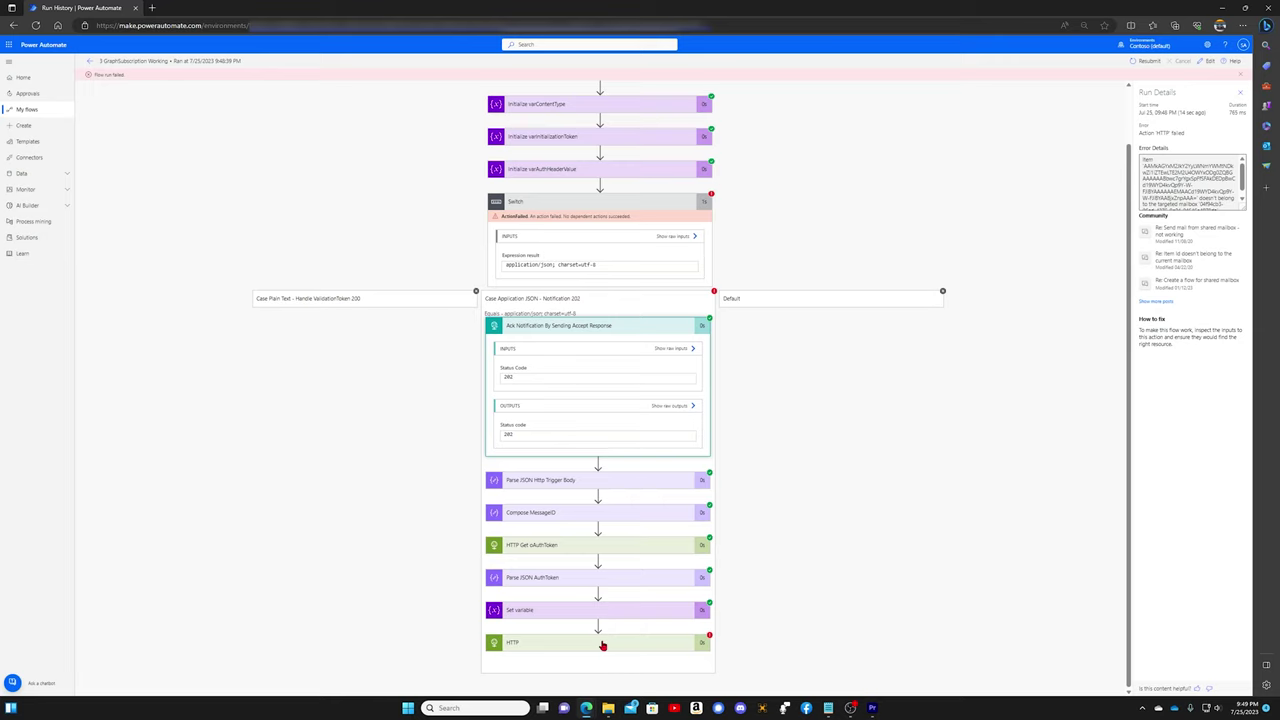
pyautogui.click(625, 640)
pyautogui.scroll(-3, 745, 540)
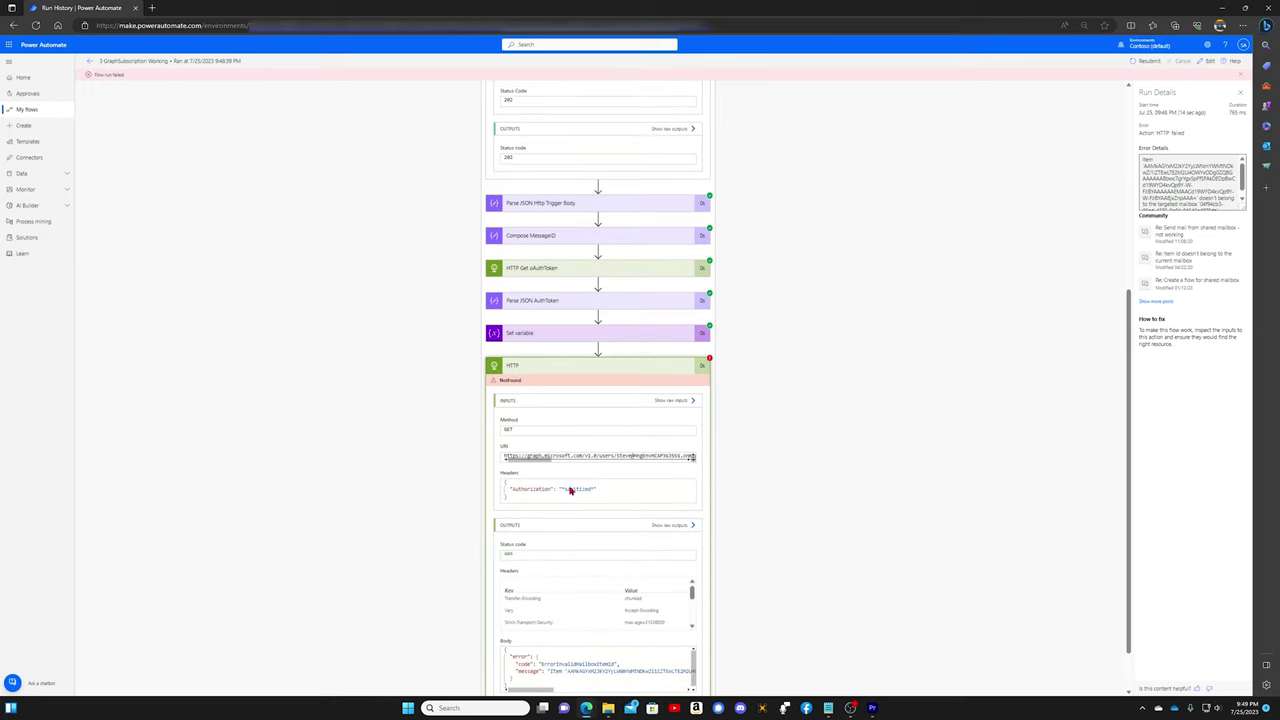
pyautogui.scroll(-1, 604, 370)
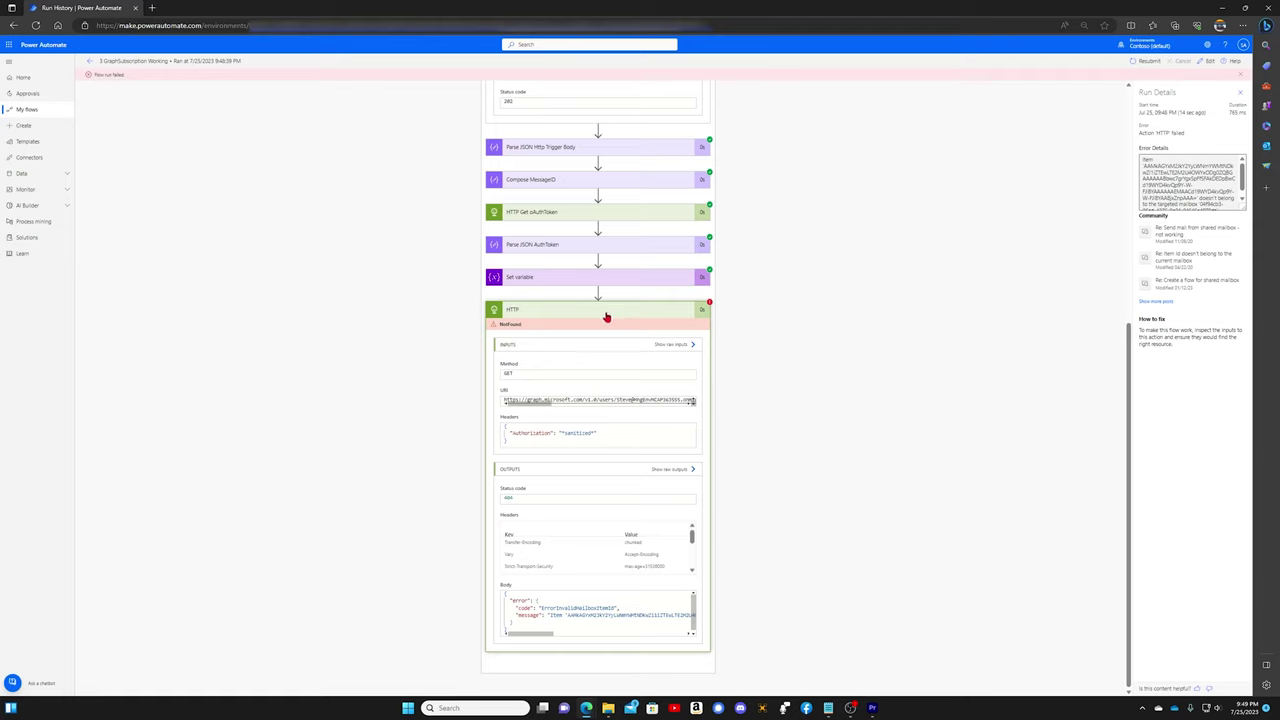
pyautogui.click(605, 316)
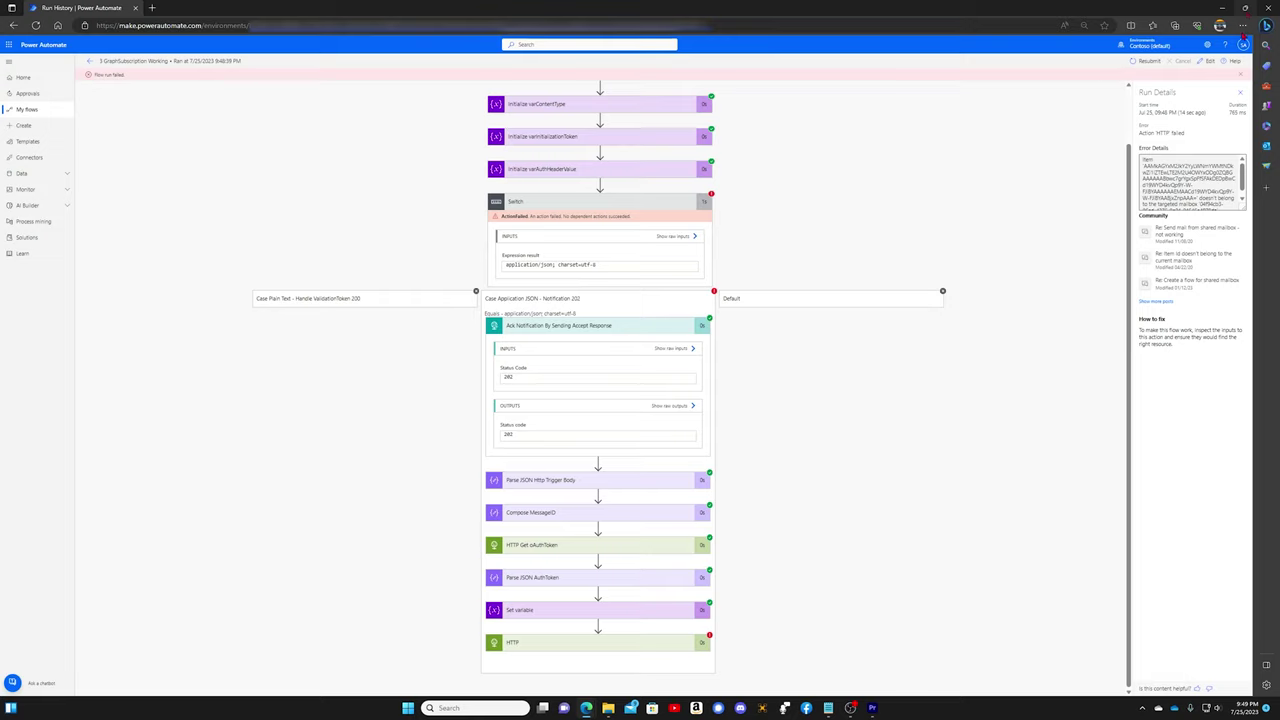
# Step: In the editor, delete the HTTP action from Switch's Application JSON notification case, confirm, and save the flow
pyautogui.click(1209, 62)
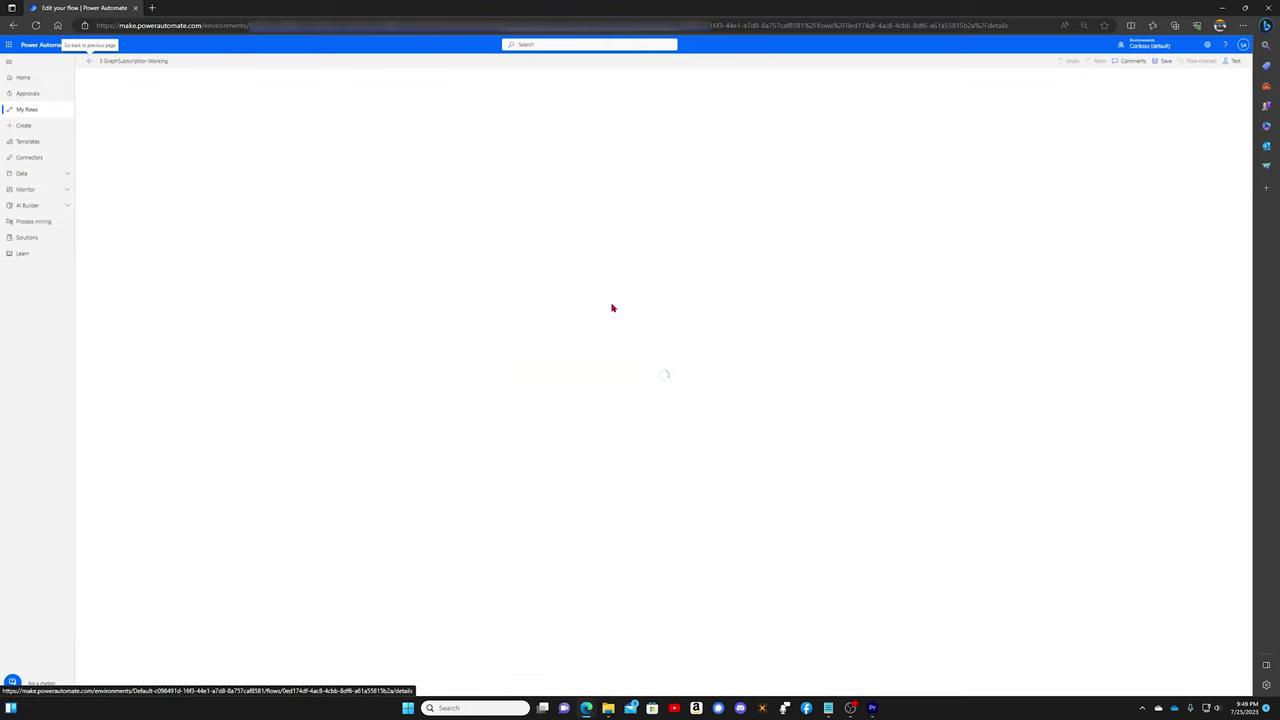
pyautogui.click(663, 250)
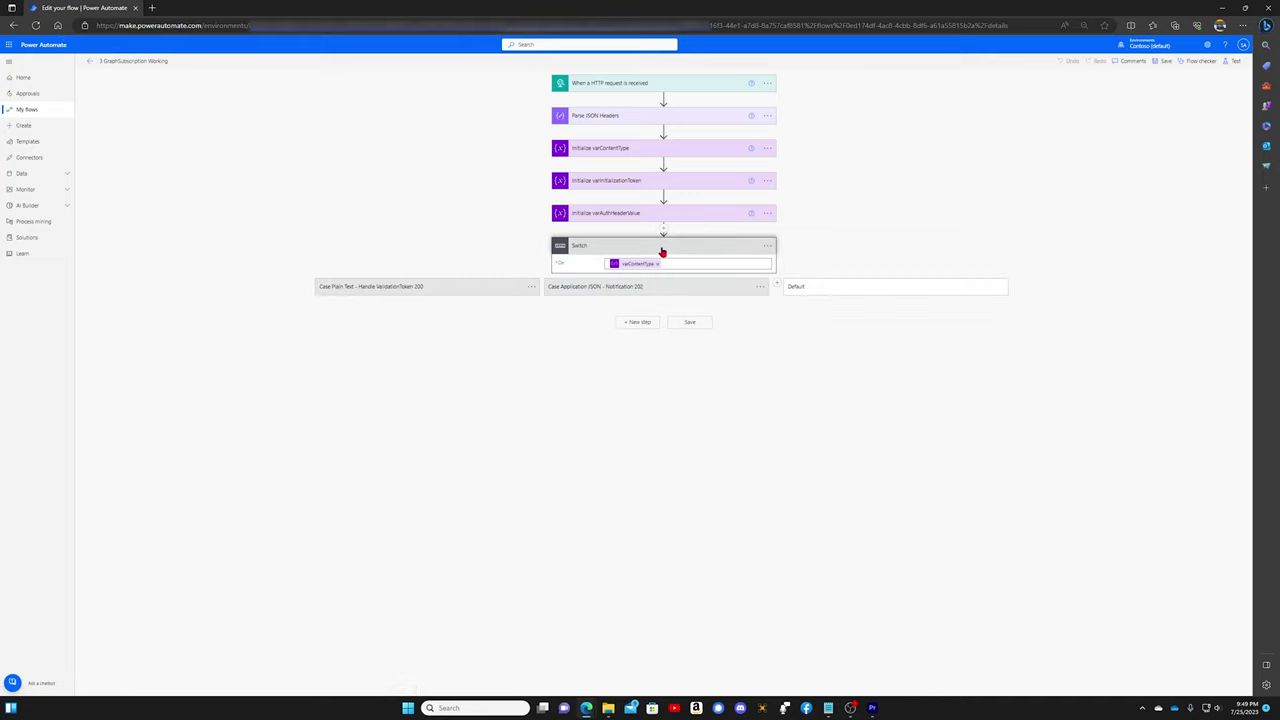
pyautogui.click(631, 287)
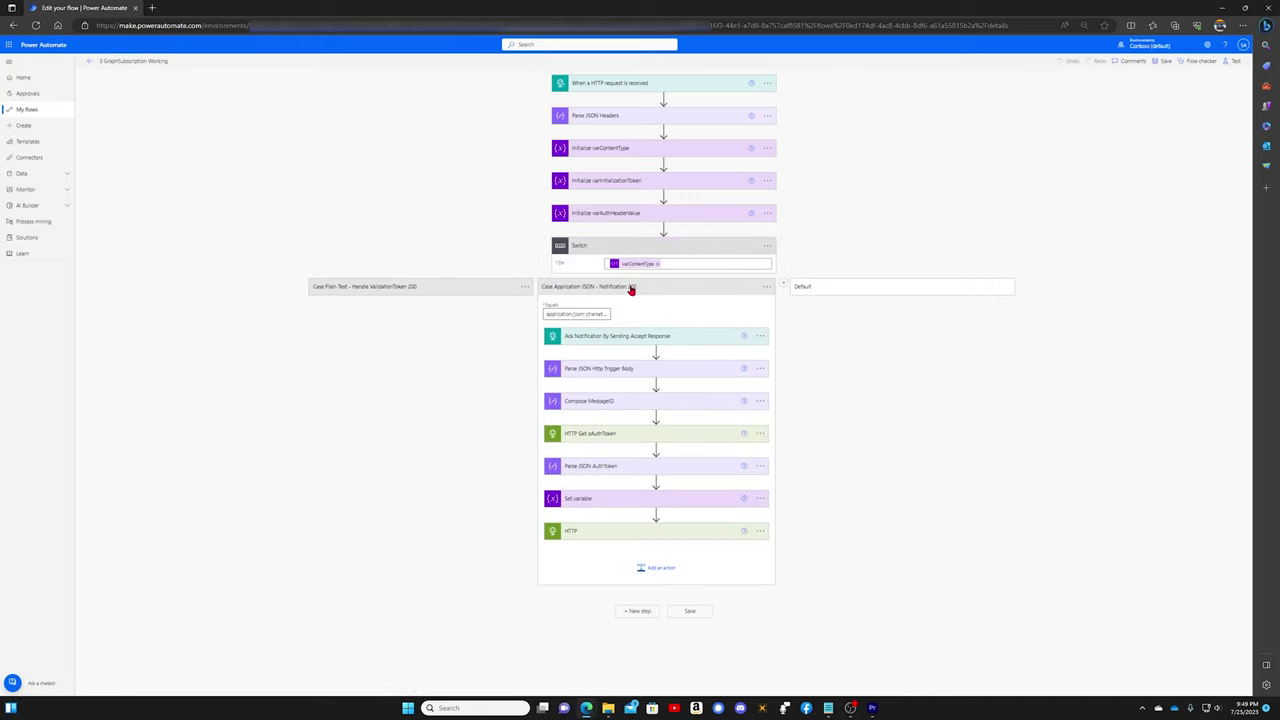
pyautogui.click(760, 532)
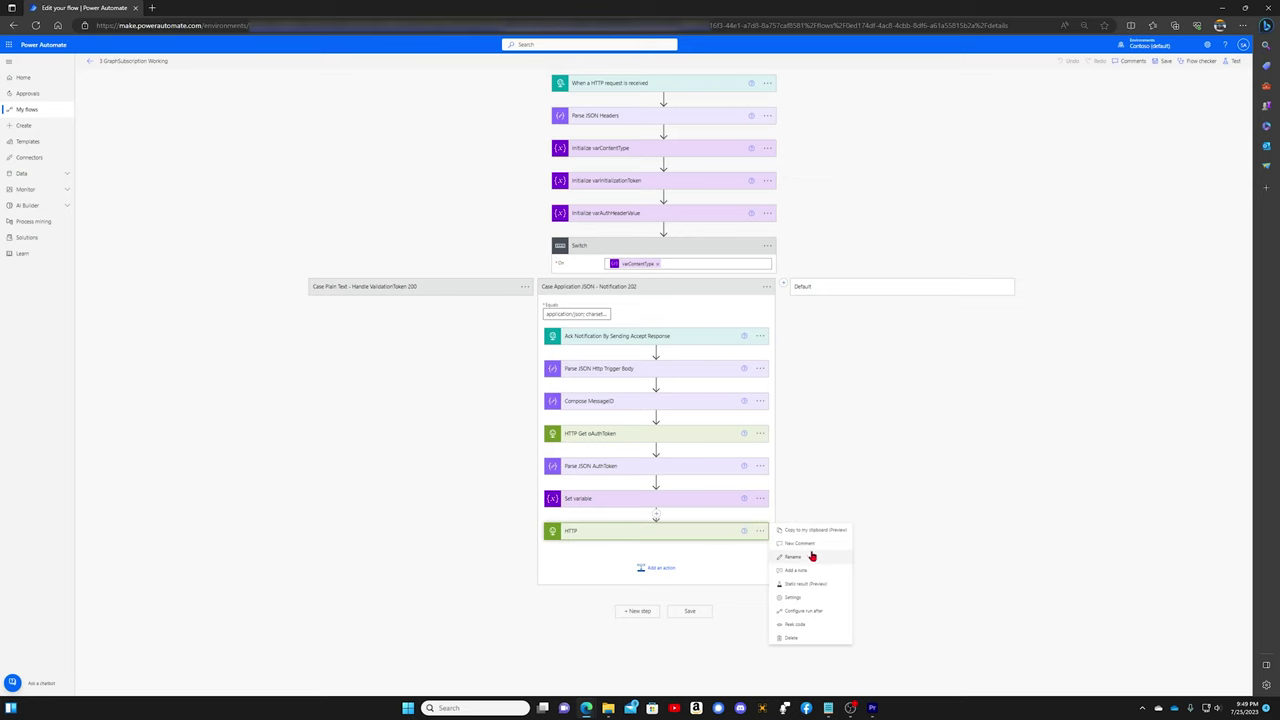
pyautogui.click(791, 639)
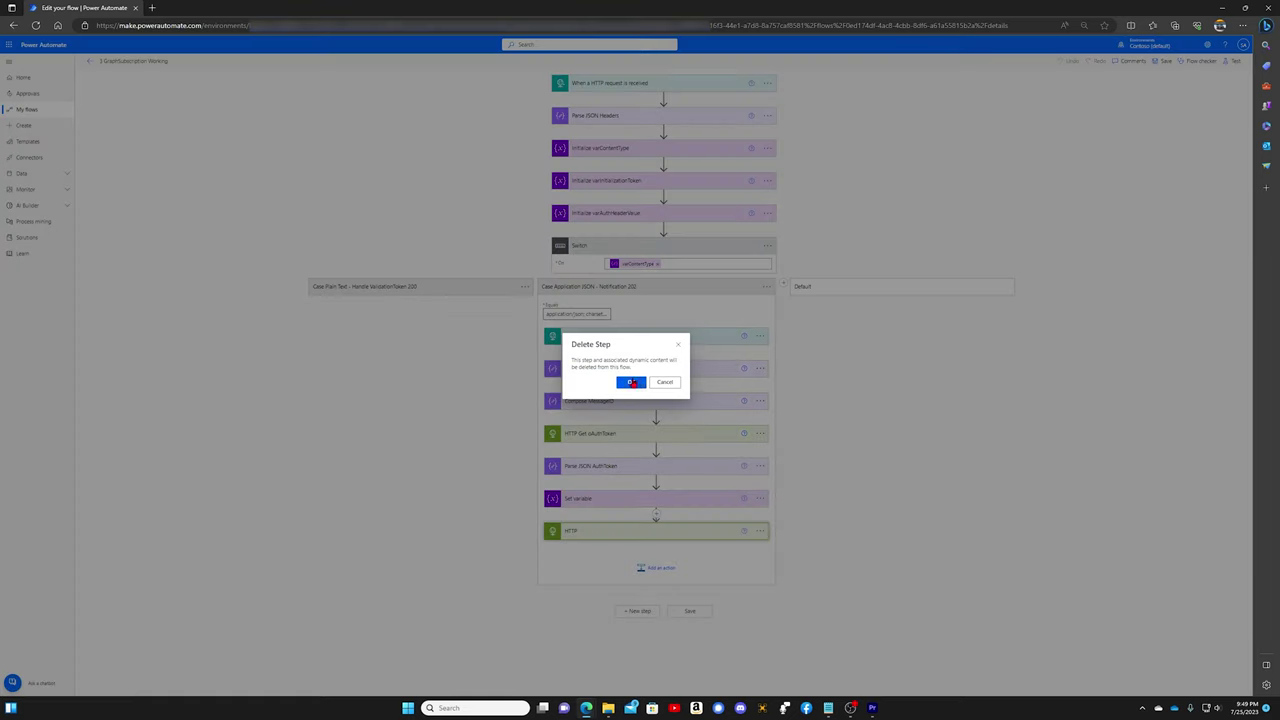
pyautogui.click(624, 384)
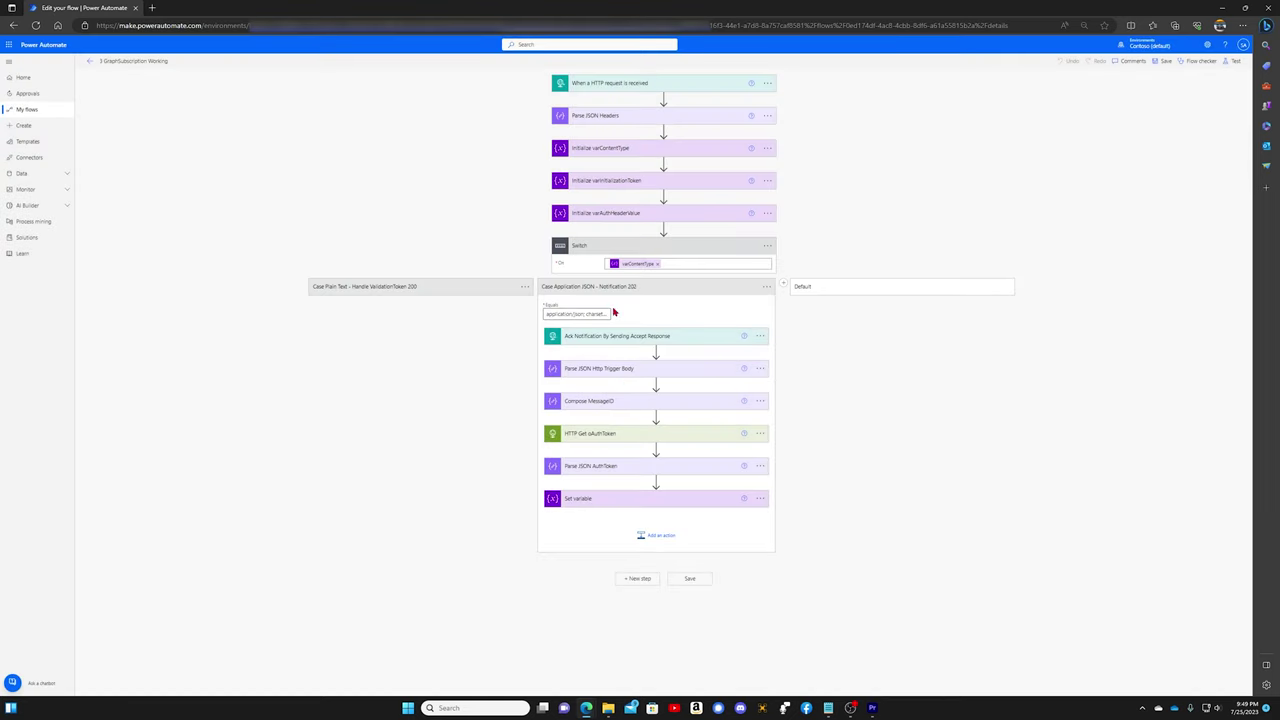
pyautogui.click(1162, 61)
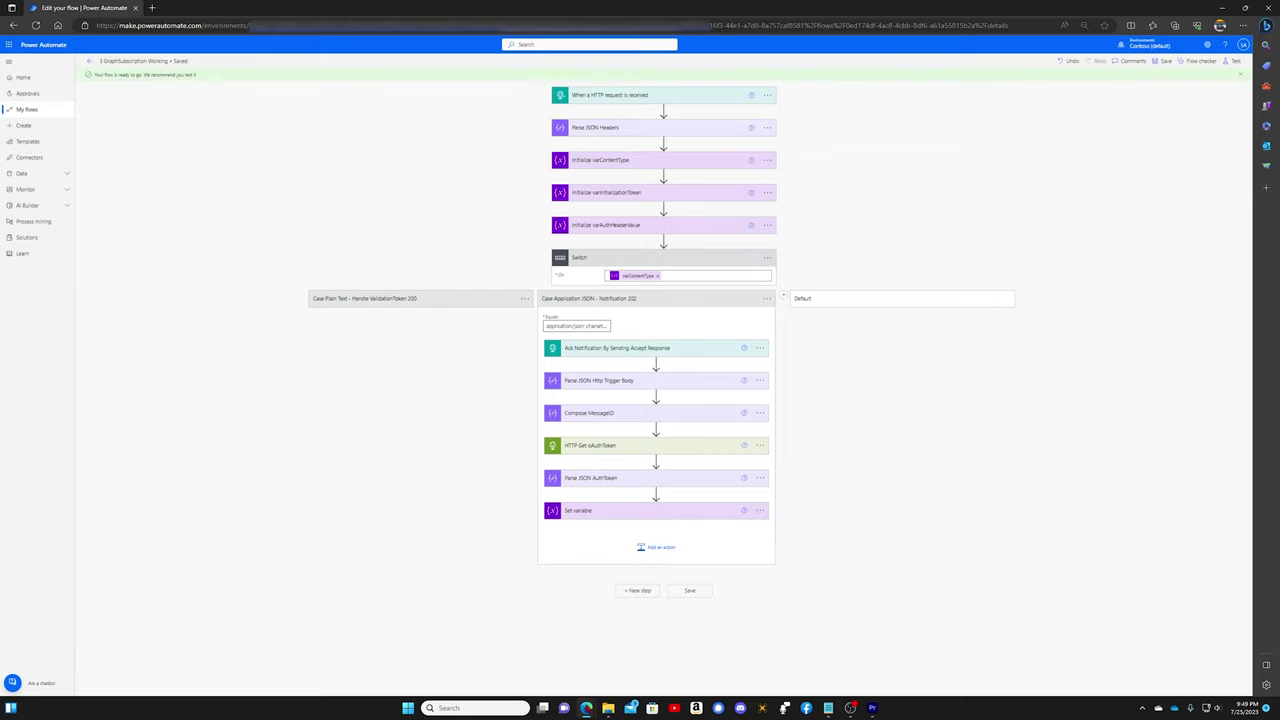
# Step: Email the administrator a new message with subject 'test 2' and body 'This is a test'
pyautogui.moveTo(586, 708)
pyautogui.click(617, 663)
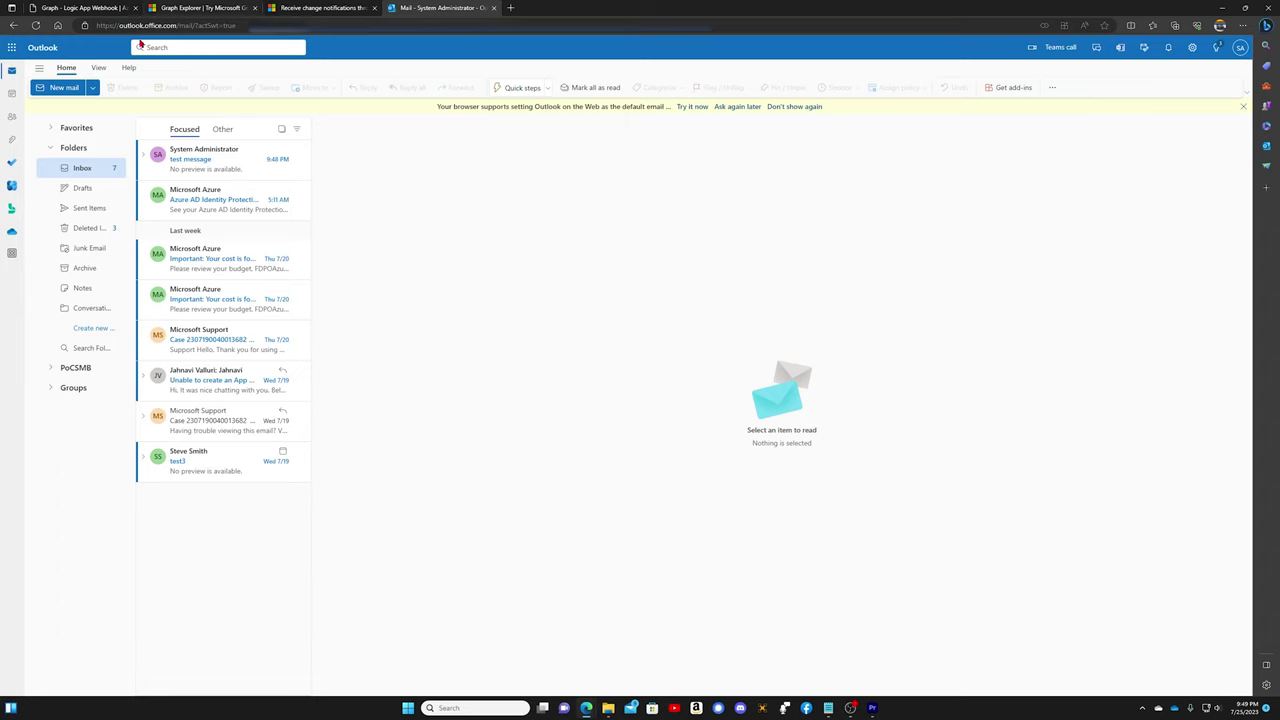
pyautogui.click(62, 87)
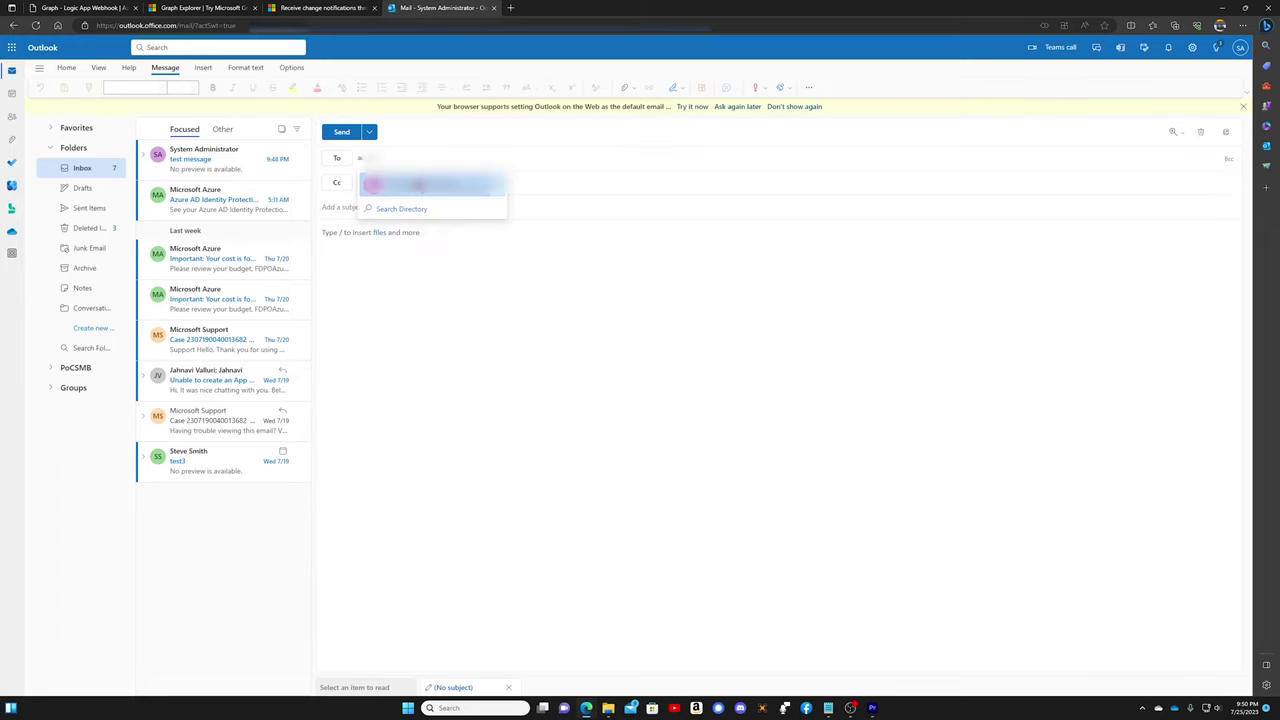
pyautogui.click(416, 180)
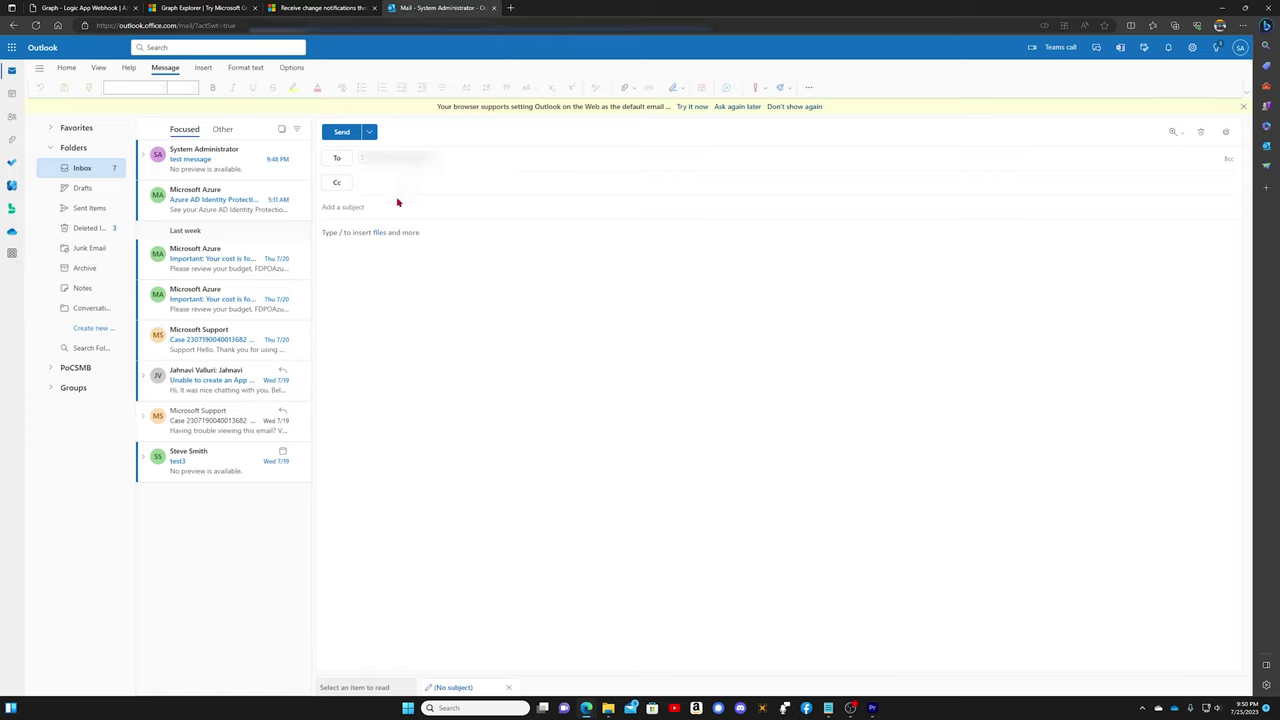
pyautogui.write('test 2')
pyautogui.click(379, 230)
pyautogui.write('/')
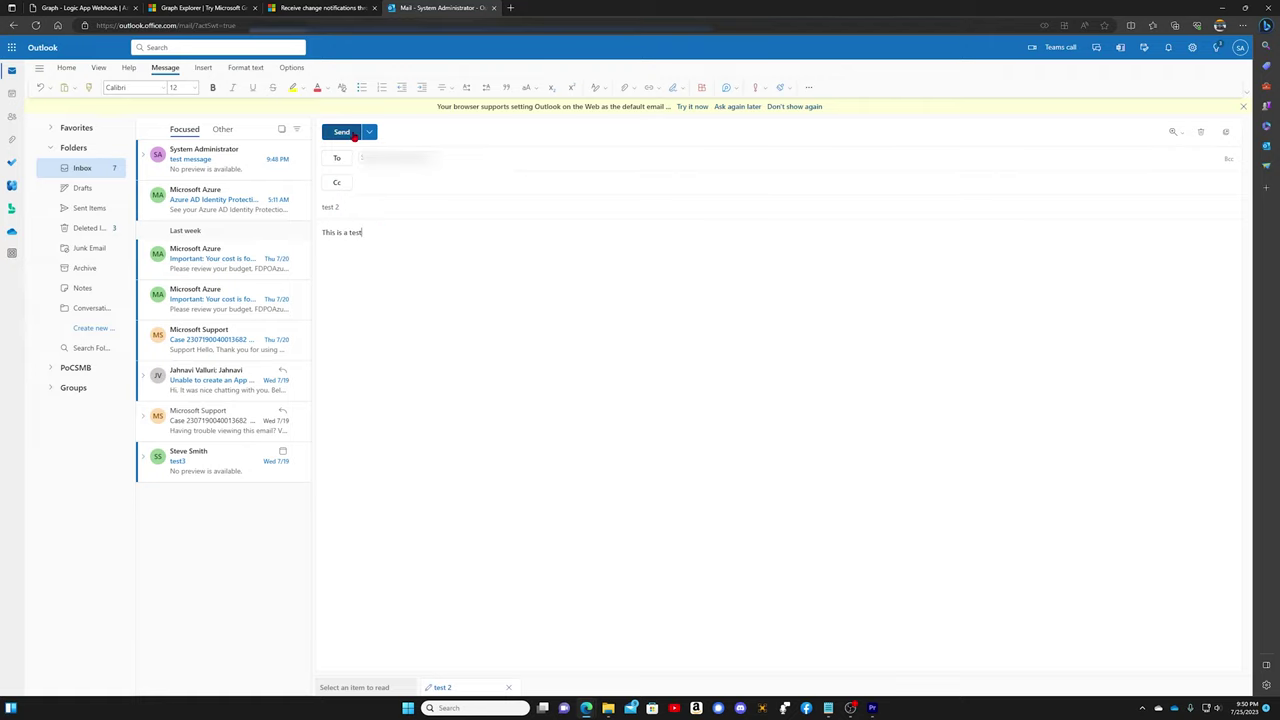
pyautogui.click(345, 133)
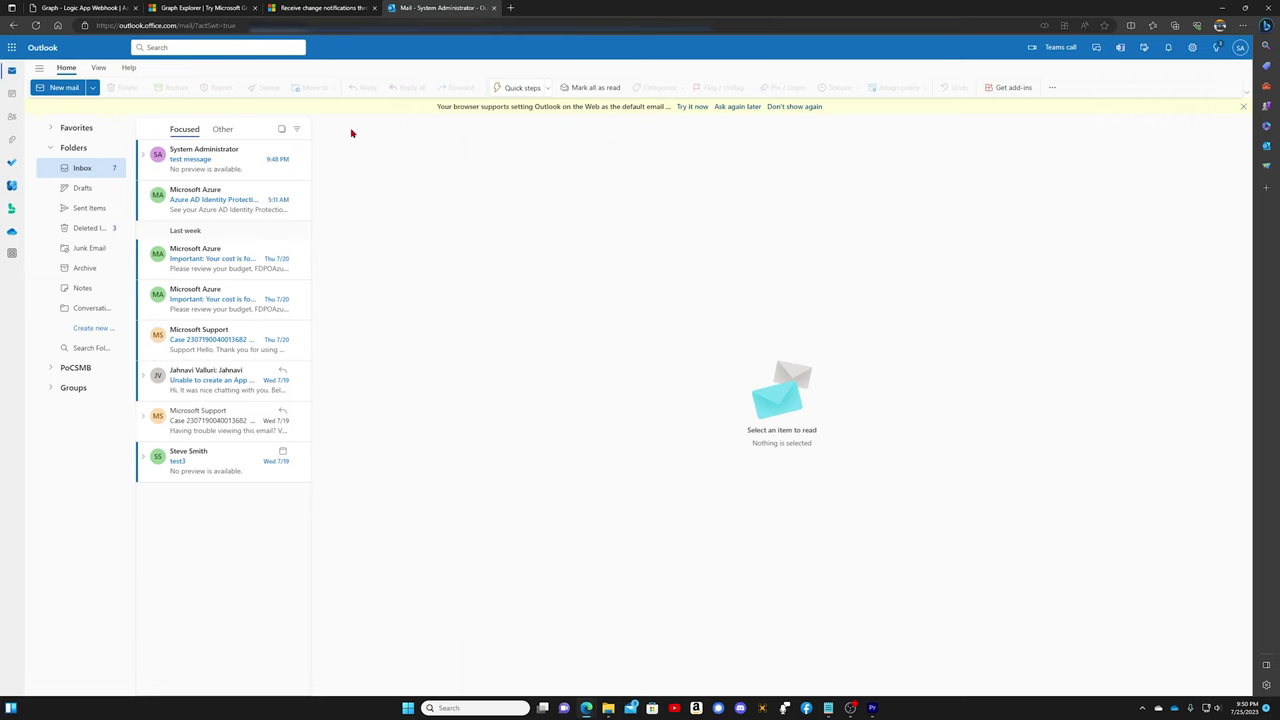
# Step: Open the most recent successful run from the flow's 28-day run history
pyautogui.moveTo(586, 707)
pyautogui.click(533, 652)
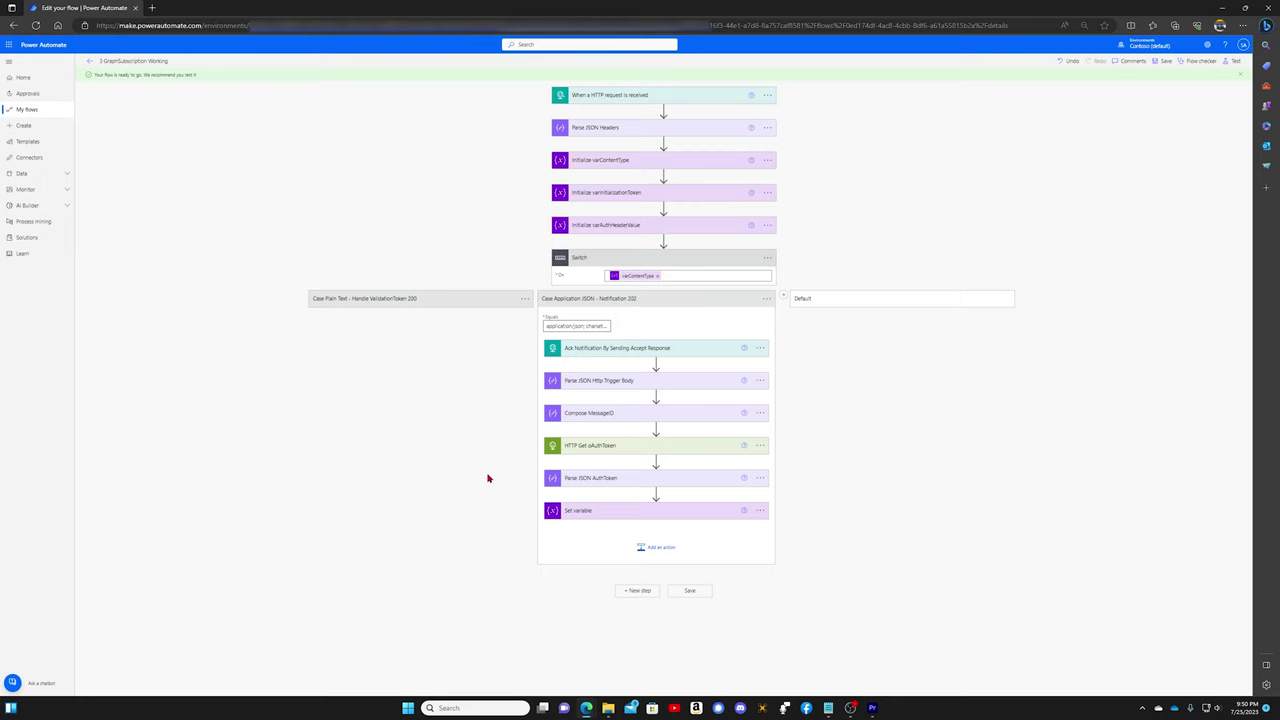
pyautogui.click(89, 61)
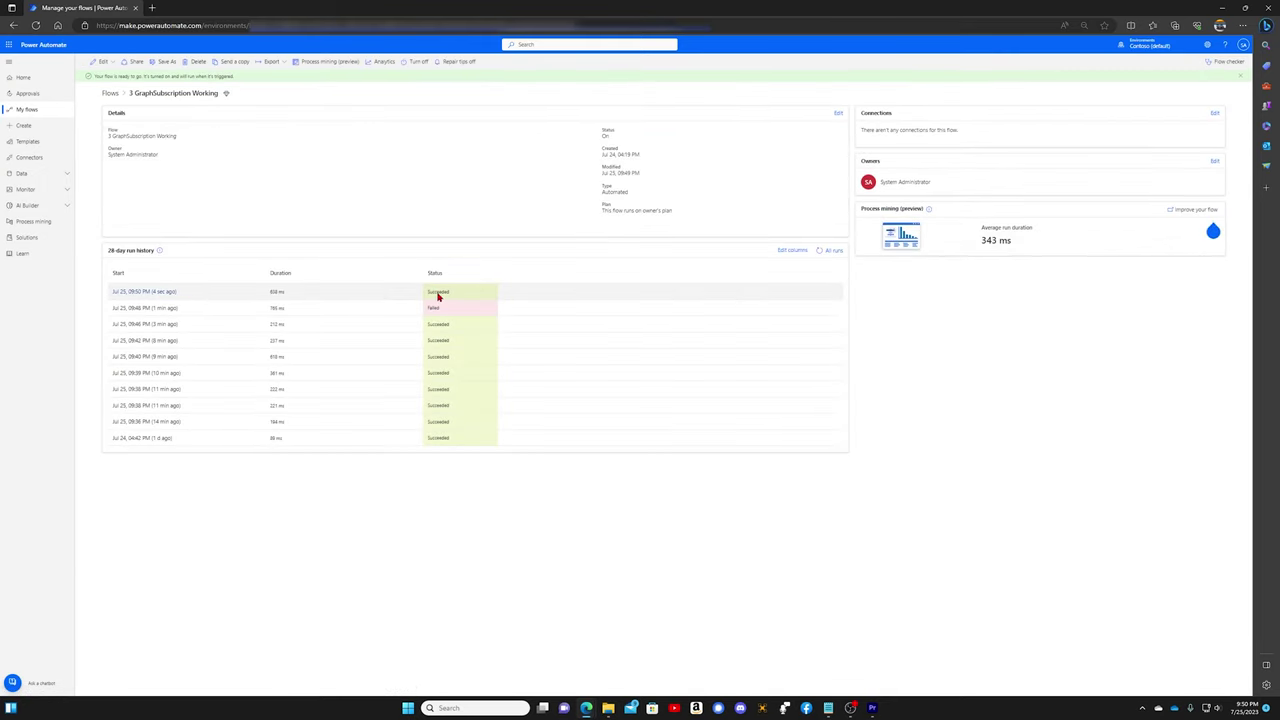
pyautogui.click(153, 293)
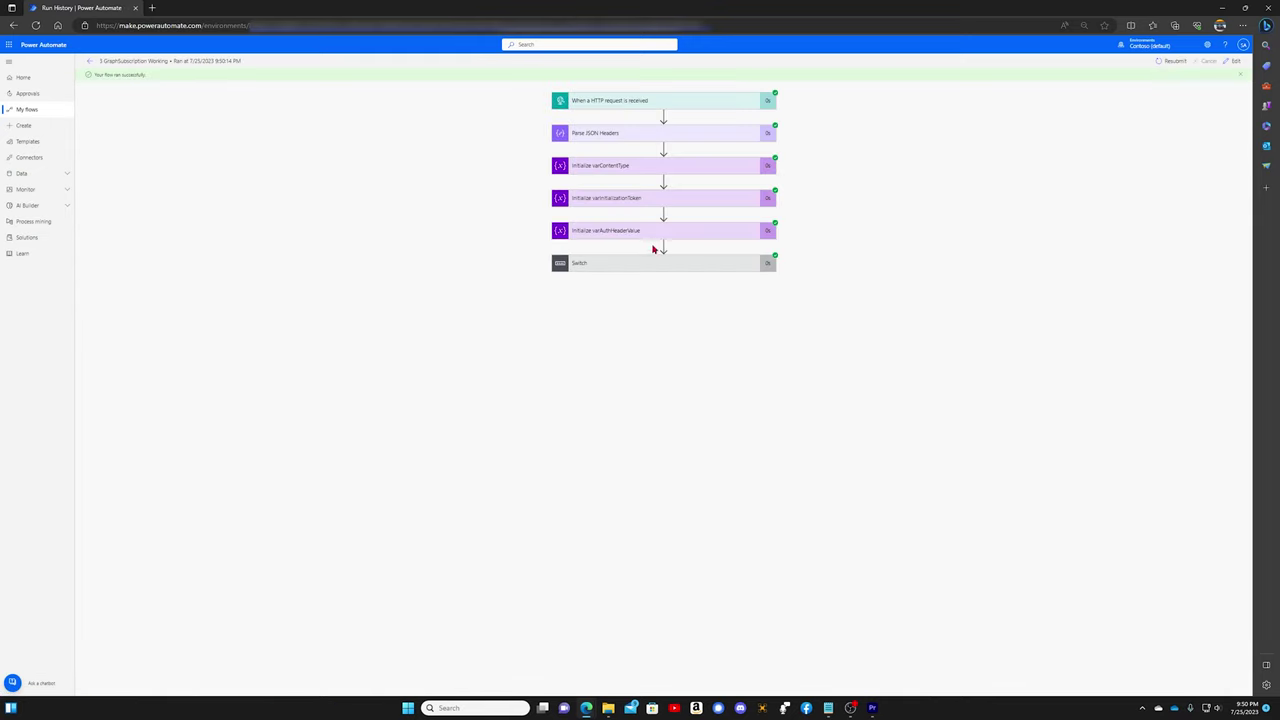
# Step: Expand Switch, its Application JSON case and the Ack step to reveal status code 202
pyautogui.click(640, 268)
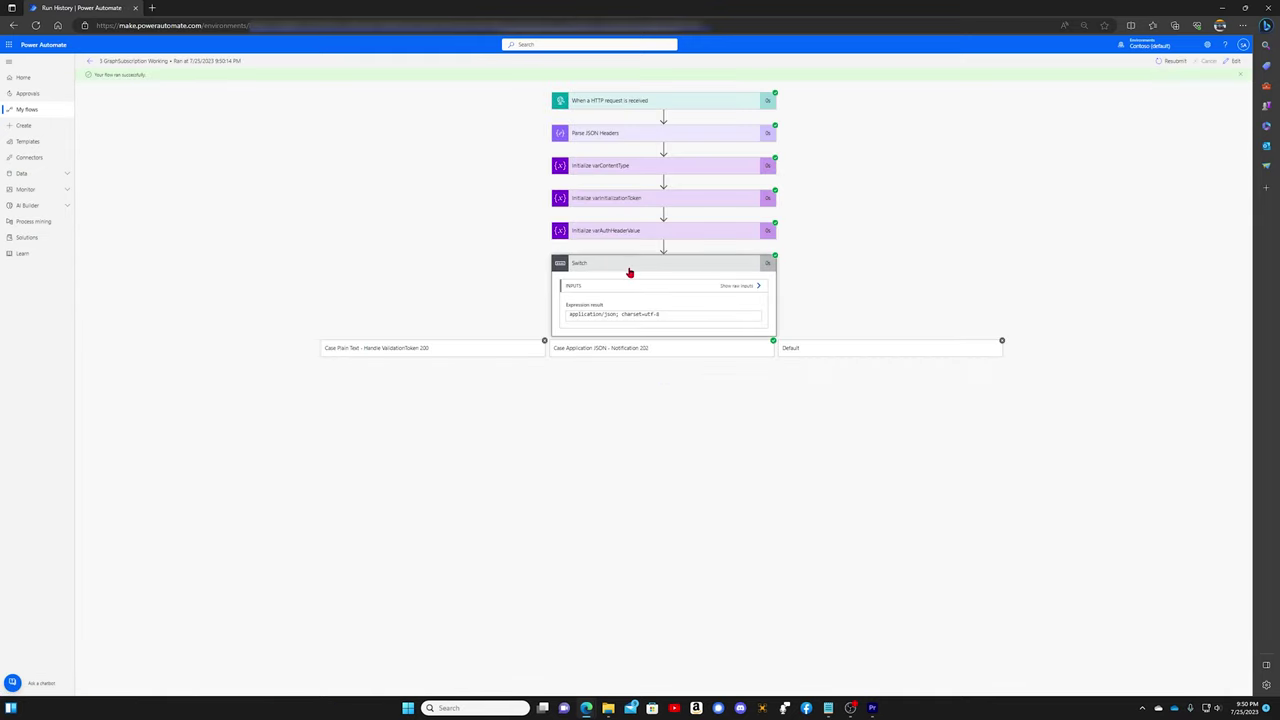
pyautogui.click(624, 350)
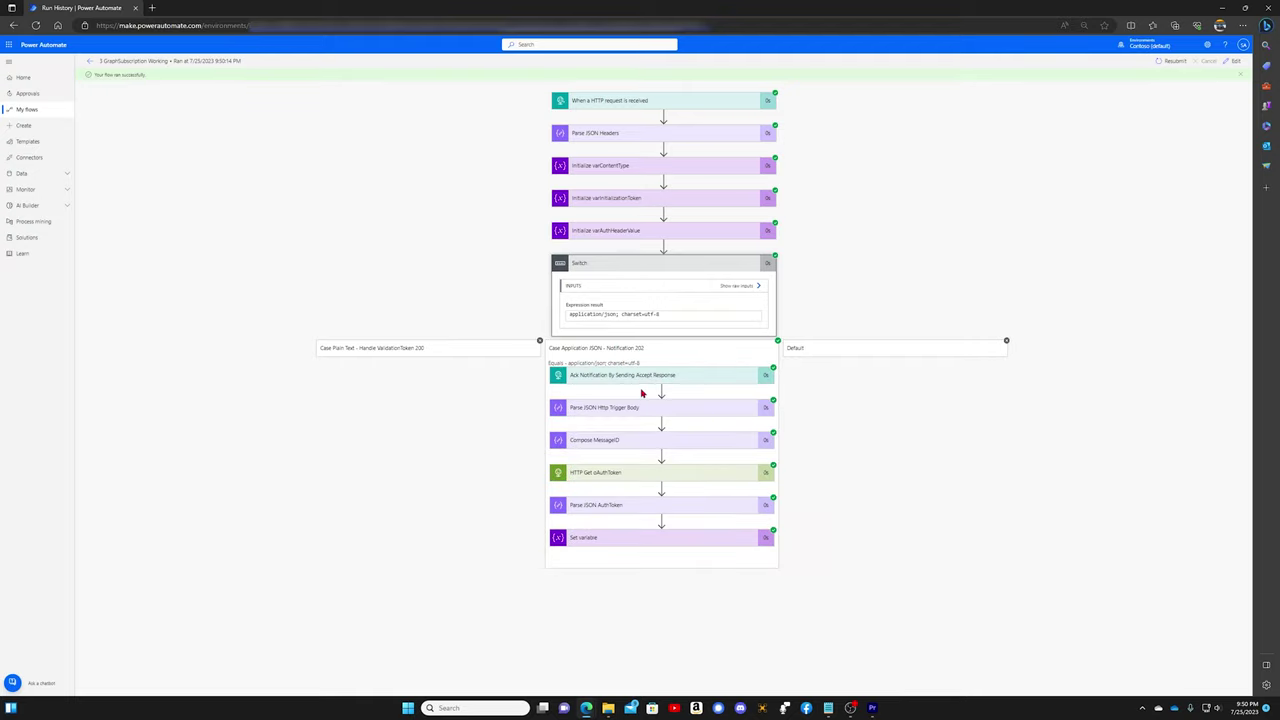
pyautogui.click(642, 376)
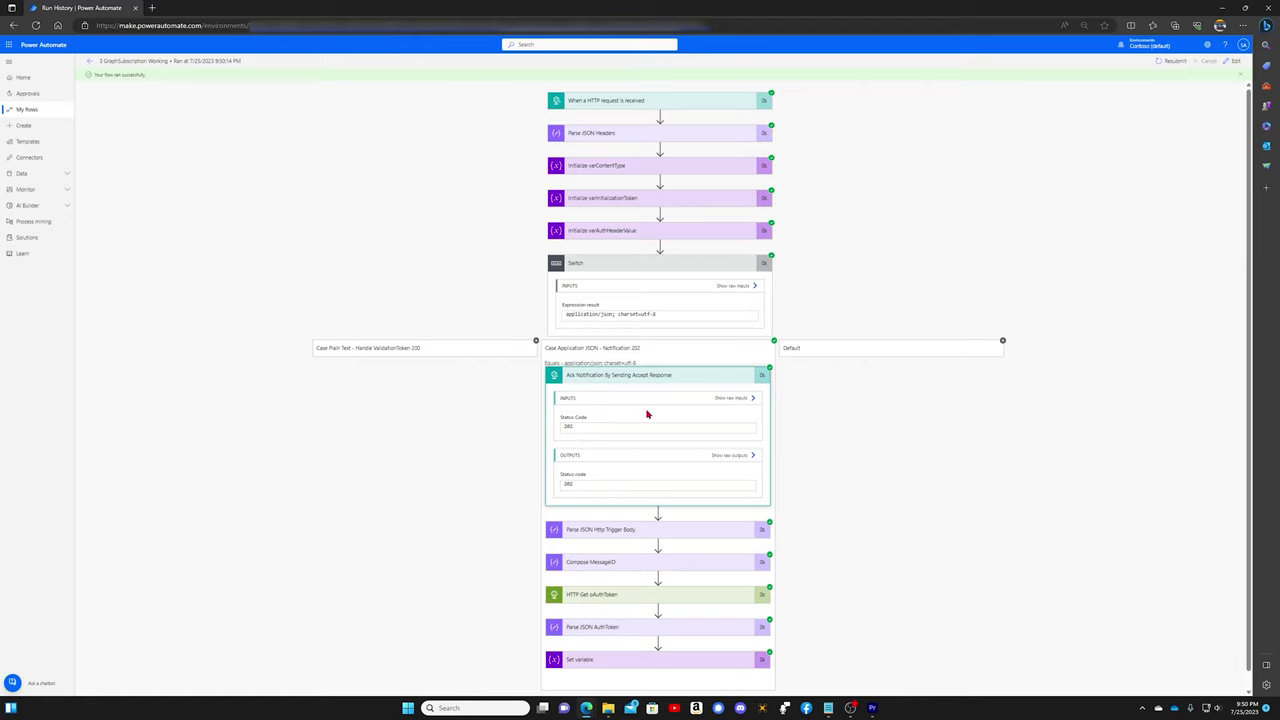
pyautogui.scroll(-1, 838, 417)
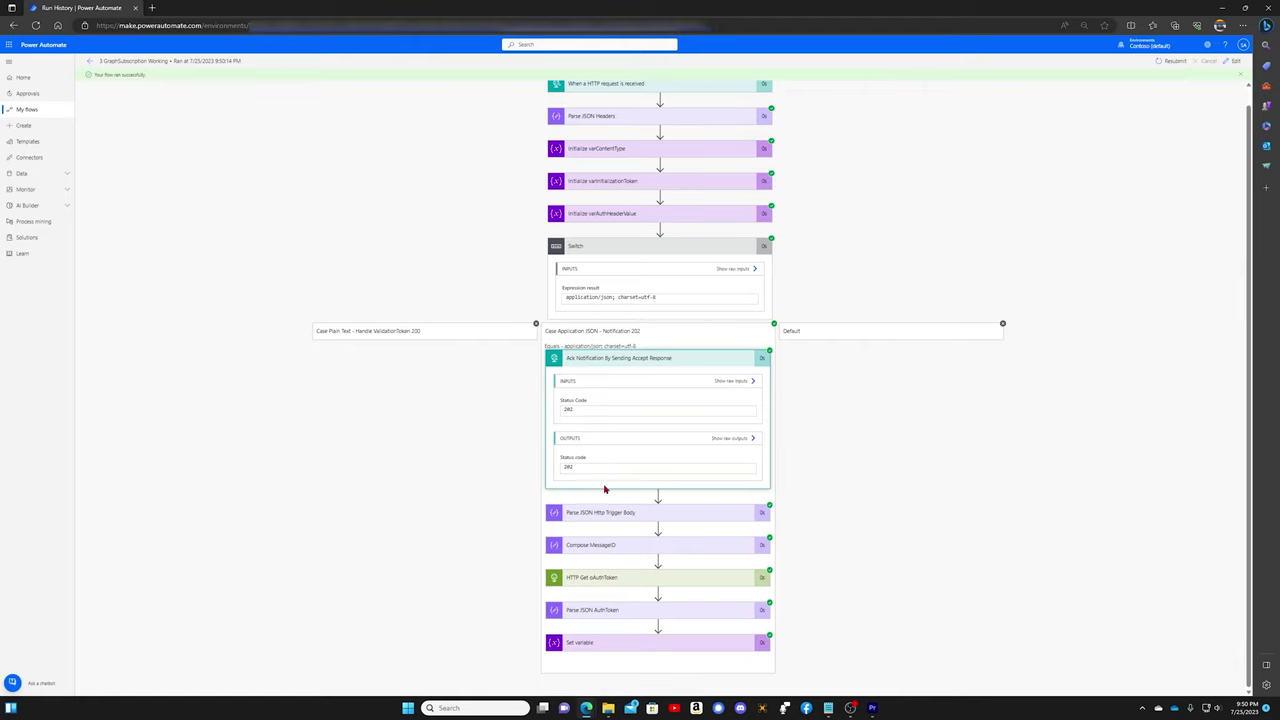